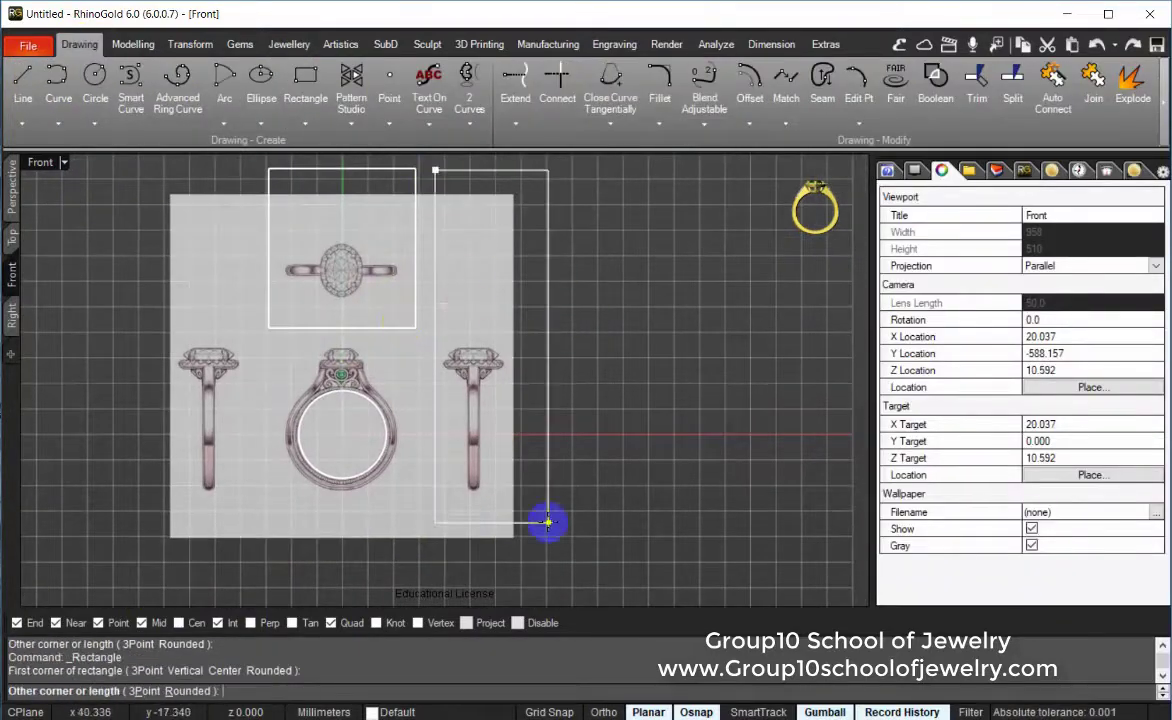
Step: Box off the side view with a cutting rectangle, delete the leftover curves, and start another rectangle
{"action": "left_click", "coordinate": [548, 521]}
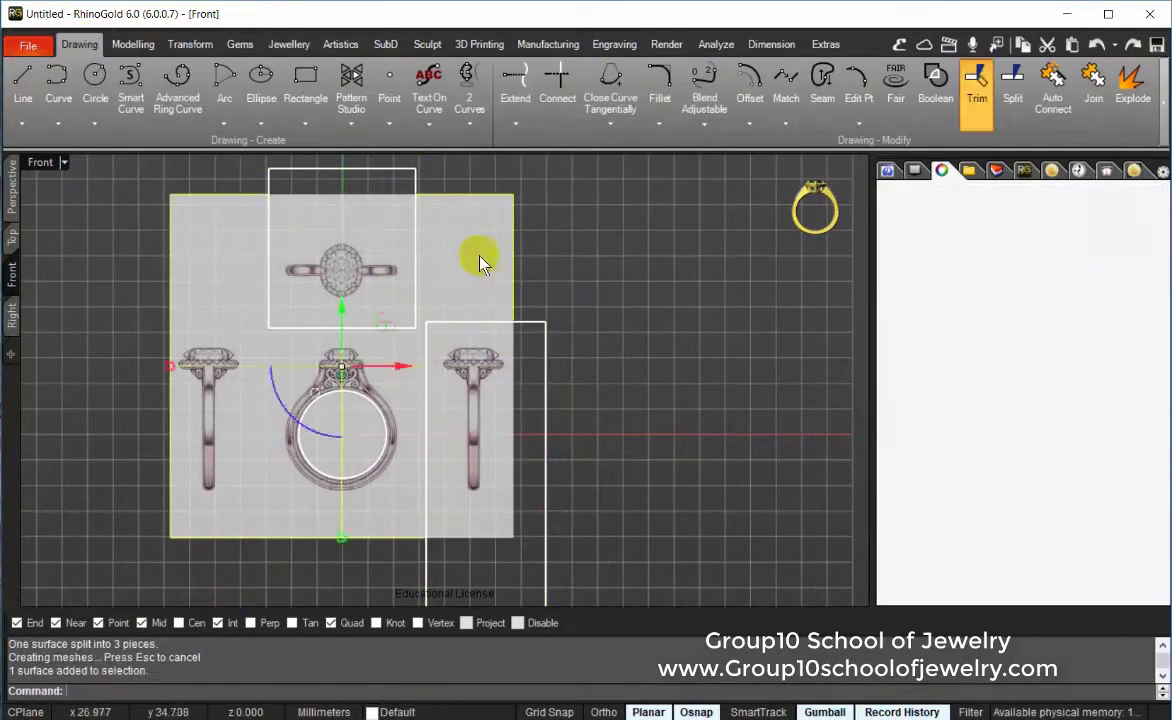
{"action": "key", "text": "Delete"}
{"action": "left_click", "coordinate": [305, 80]}
{"action": "left_click", "coordinate": [268, 328]}
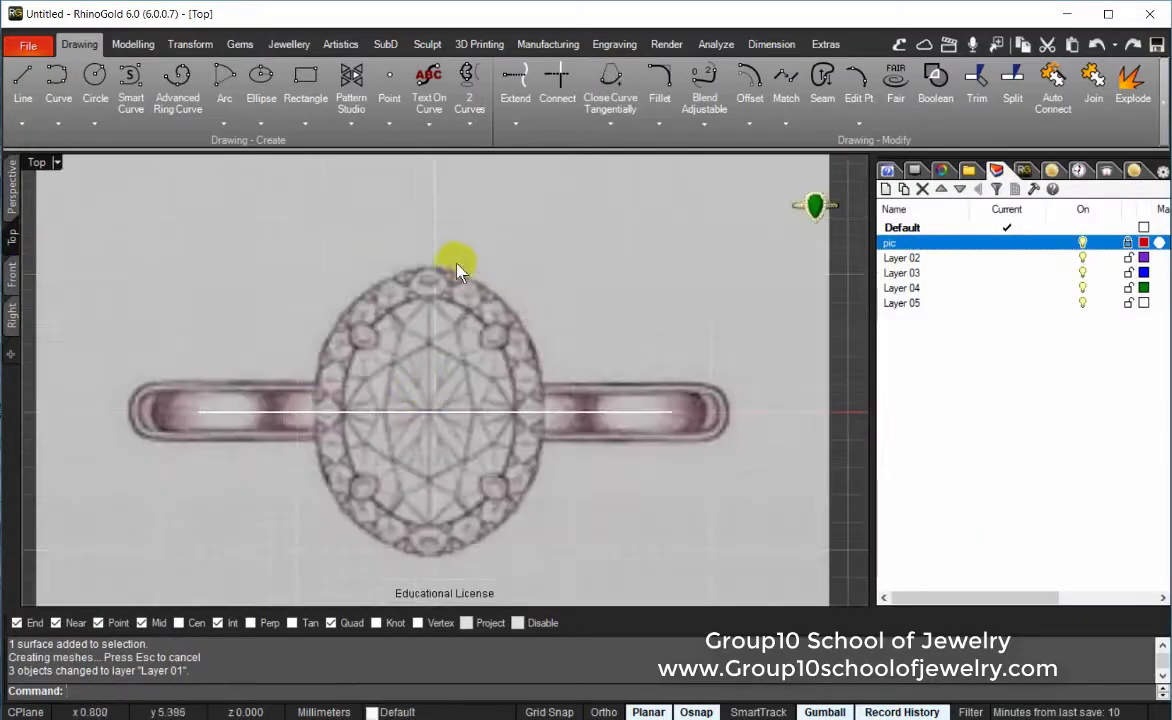
Step: Centre the top-view sketch and place the oval diamond over it
{"action": "right_click_drag", "start_coordinate": [457, 270], "coordinate": [392, 248]}
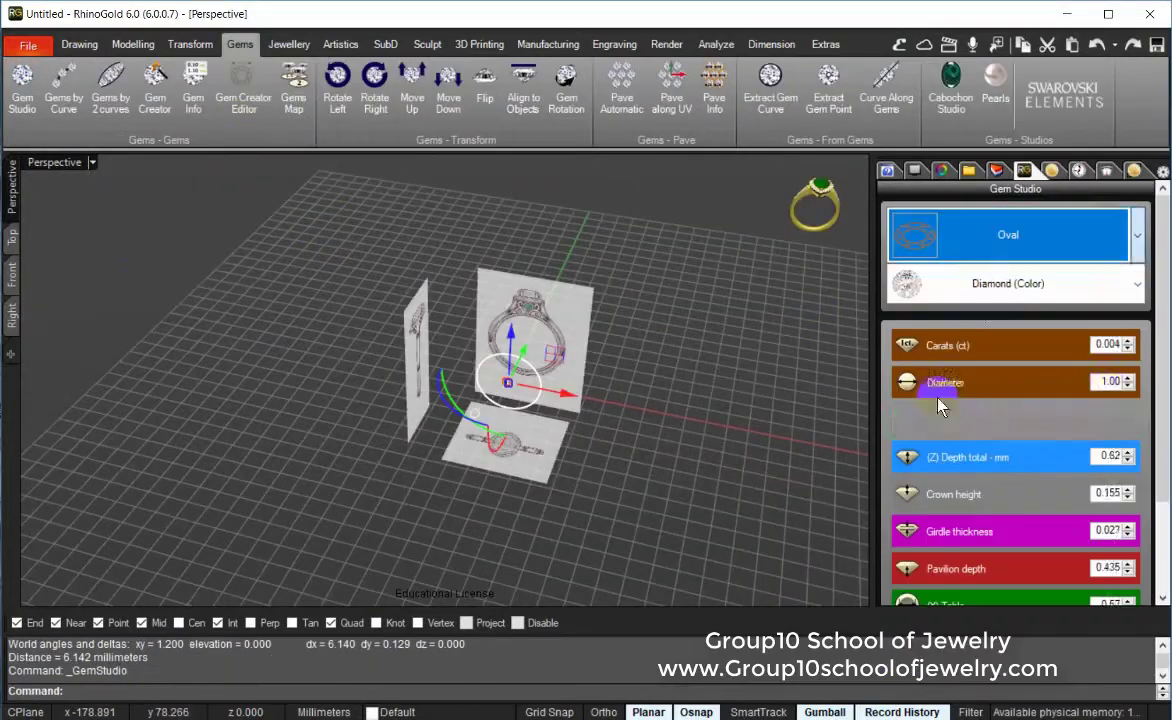
{"action": "left_click", "coordinate": [836, 497]}
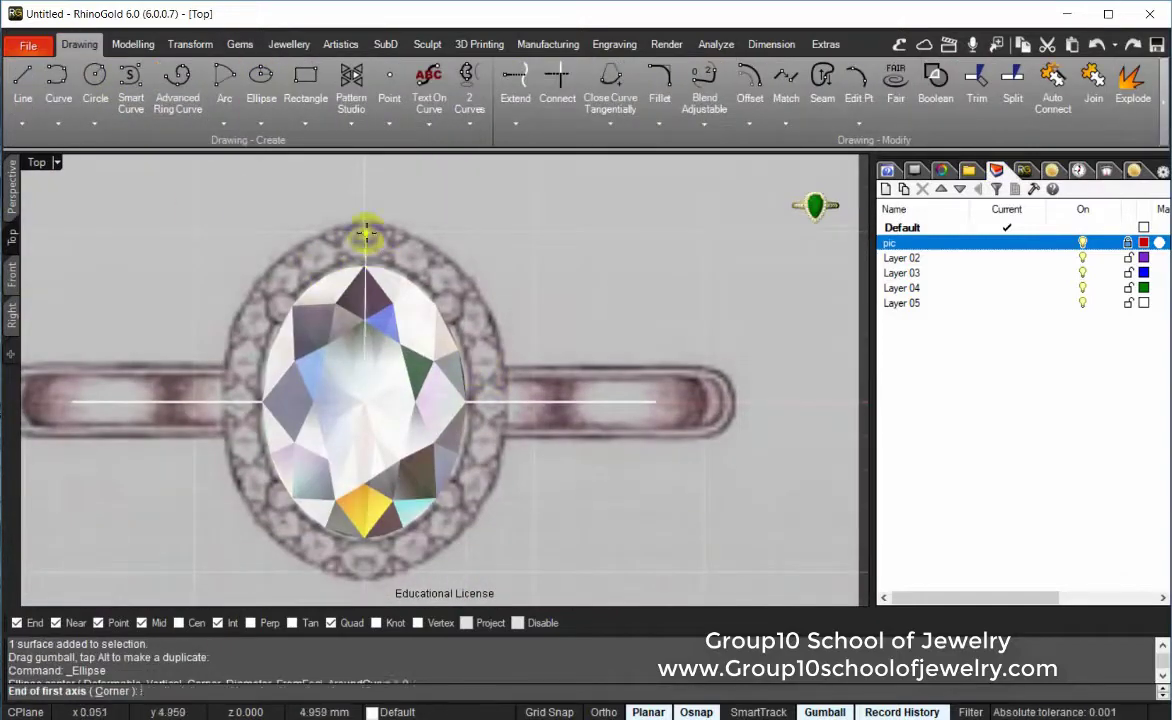
Step: Draw the ellipse around the gem outline and merge the overlapping curves into regions
{"action": "left_click", "coordinate": [508, 290]}
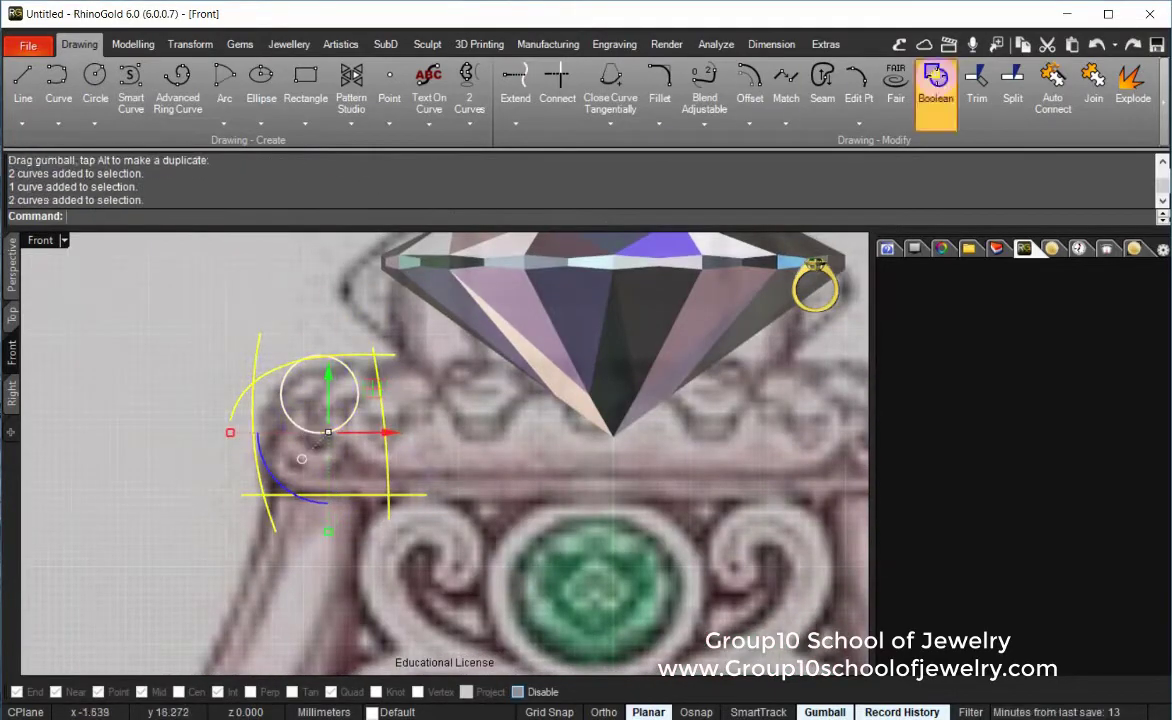
{"action": "left_click", "coordinate": [936, 80]}
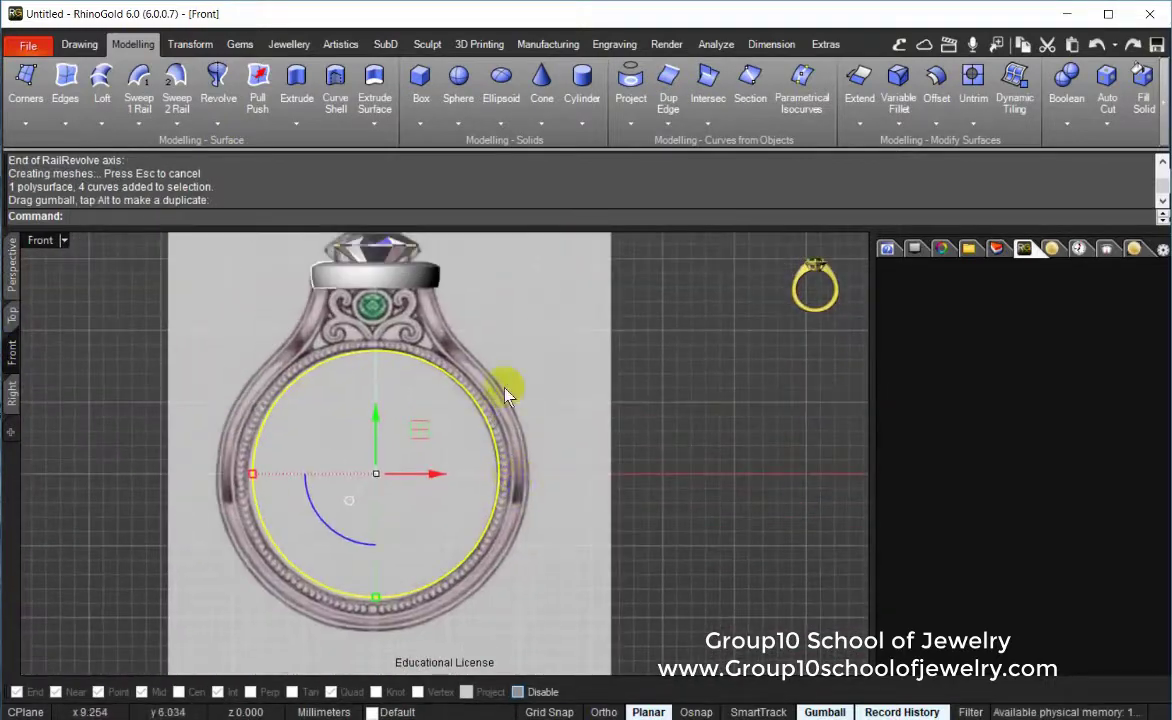
Step: In the front view, select the reference picture and offset the finger circle
{"action": "left_click", "coordinate": [535, 330]}
{"action": "left_click", "coordinate": [1000, 256]}
{"action": "scroll", "coordinate": [473, 484], "scroll_direction": "up", "scroll_amount": 2}
{"action": "left_click", "coordinate": [473, 484]}
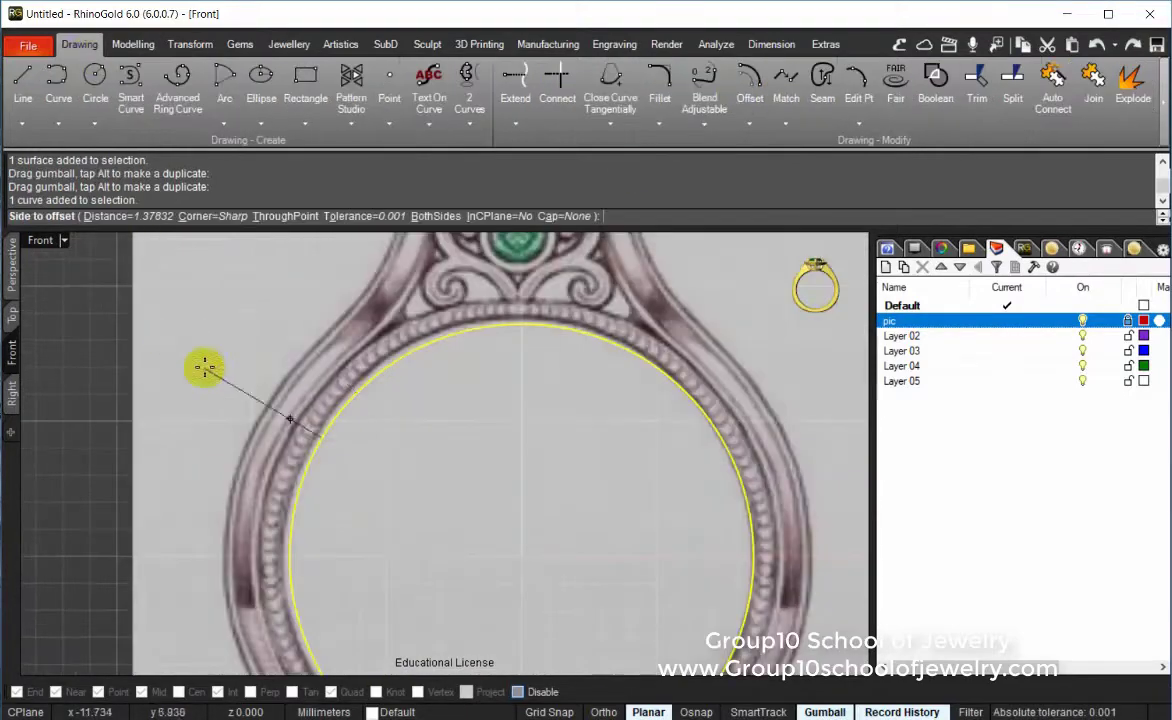
{"action": "left_click", "coordinate": [274, 389]}
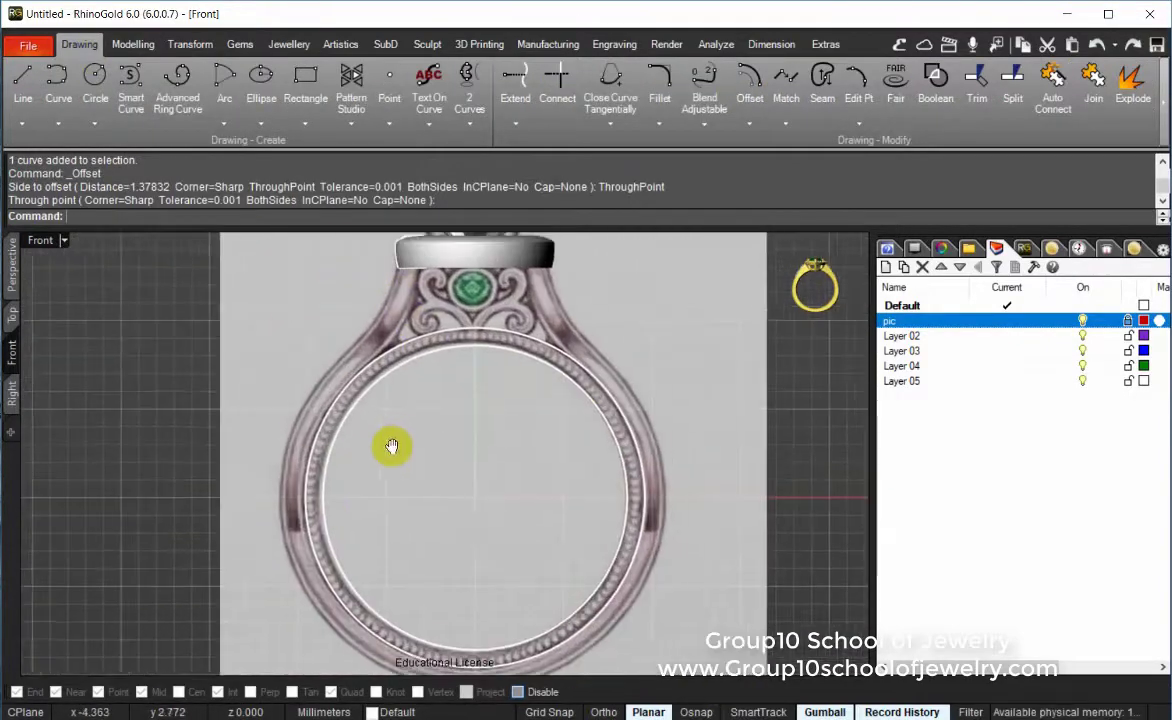
Step: Trace a smooth curve along the shank's outer edge down around the band bottom
{"action": "left_click", "coordinate": [55, 110]}
{"action": "left_click", "coordinate": [54, 115]}
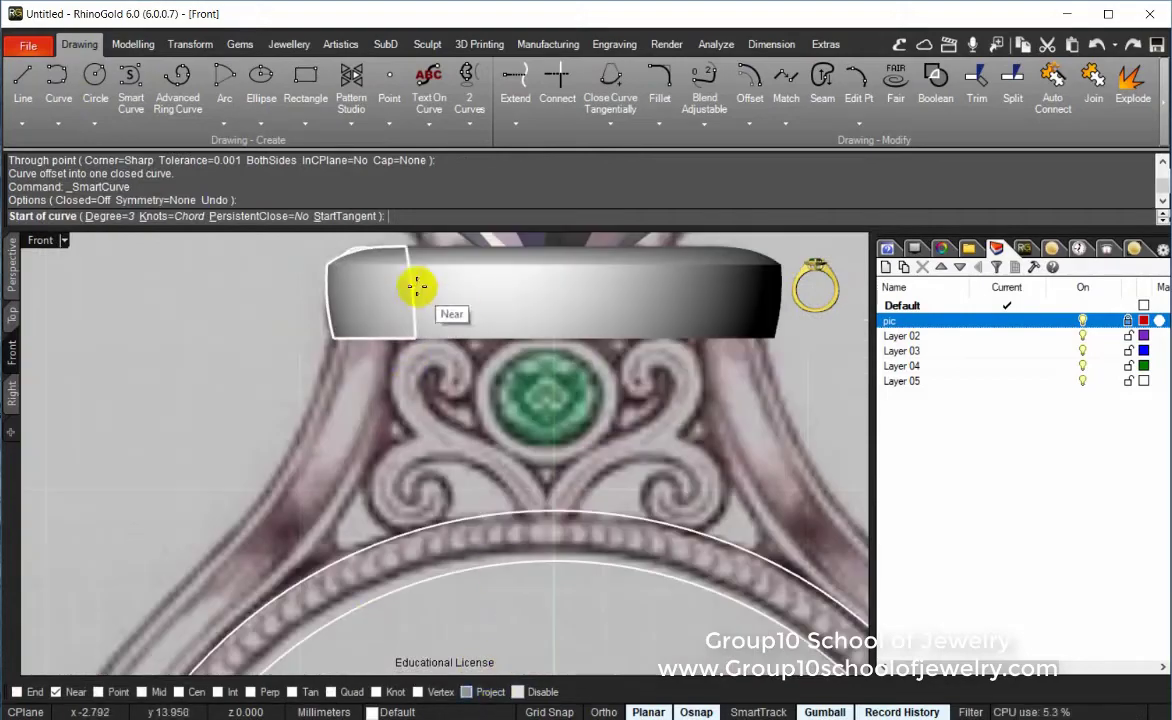
{"action": "left_click", "coordinate": [405, 379]}
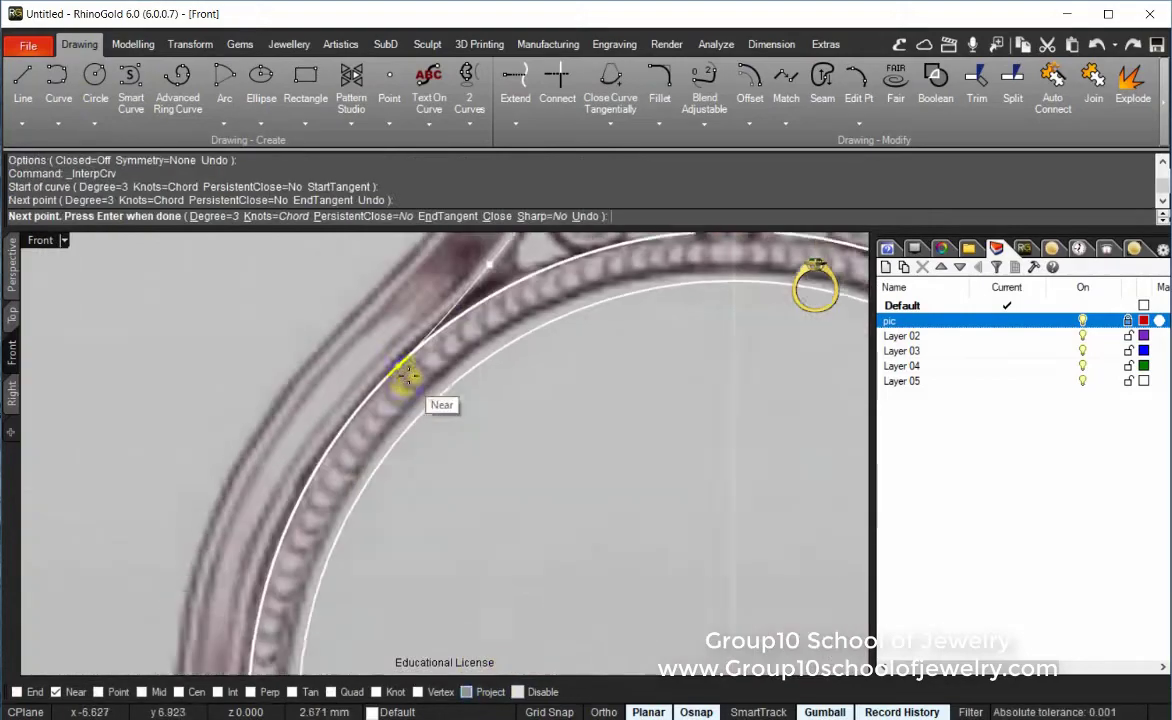
{"action": "left_click", "coordinate": [386, 390]}
{"action": "left_click", "coordinate": [444, 481]}
{"action": "left_click", "coordinate": [516, 531]}
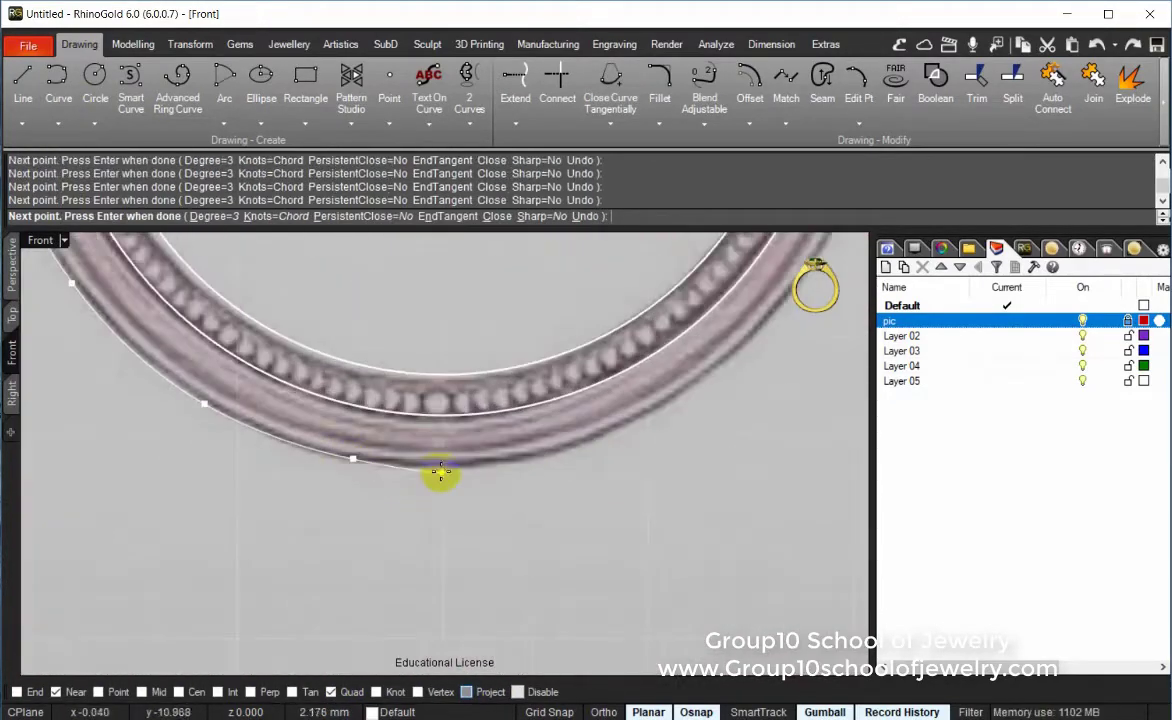
{"action": "left_click", "coordinate": [190, 44]}
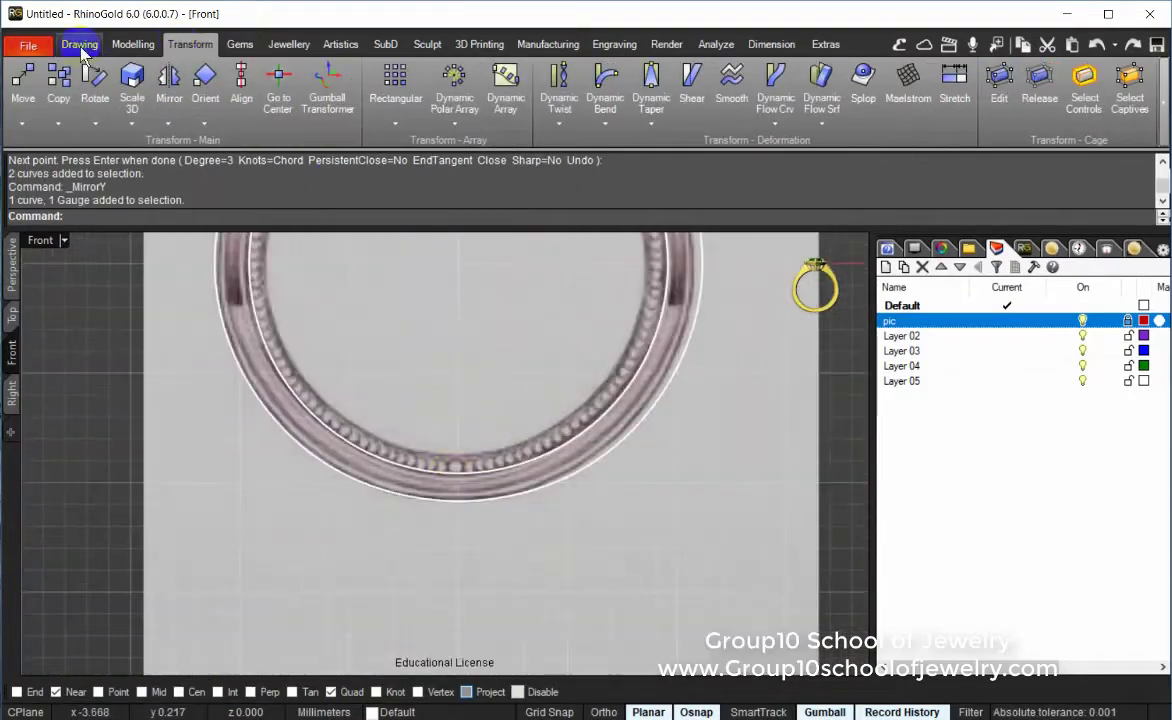
Step: Match the traced curve to the bezel curve and set the next fillet radius to 0.4
{"action": "left_click", "coordinate": [433, 480]}
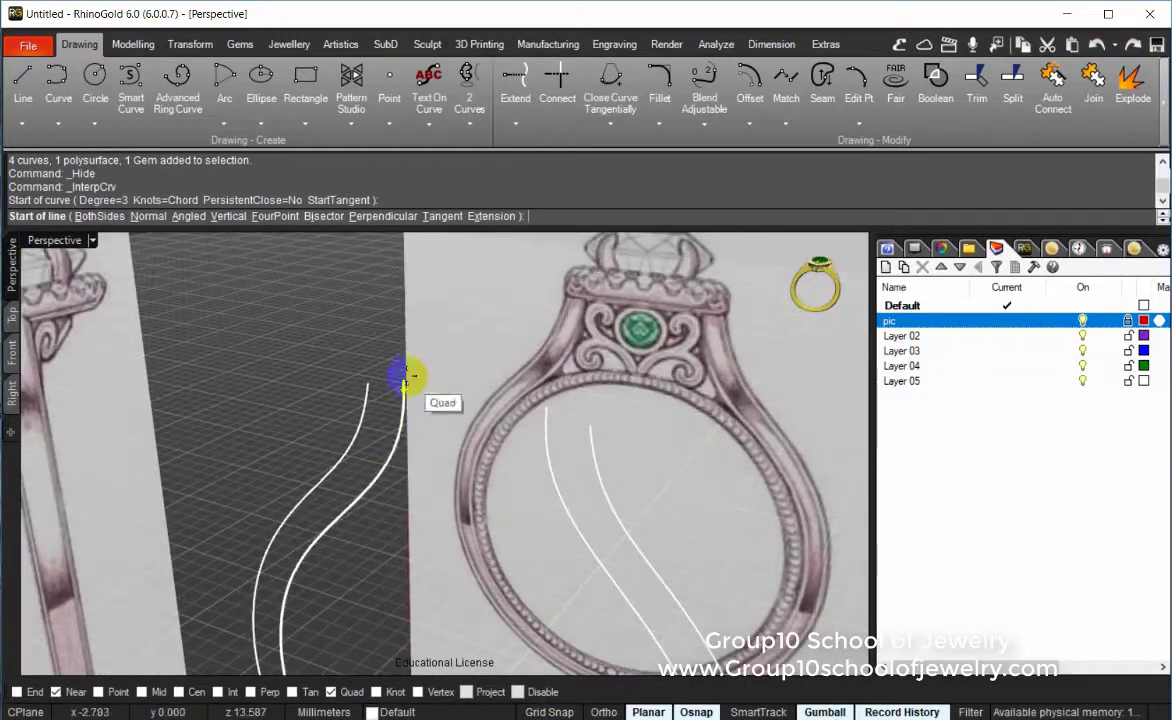
{"action": "right_click_drag", "start_coordinate": [404, 377], "coordinate": [343, 372]}
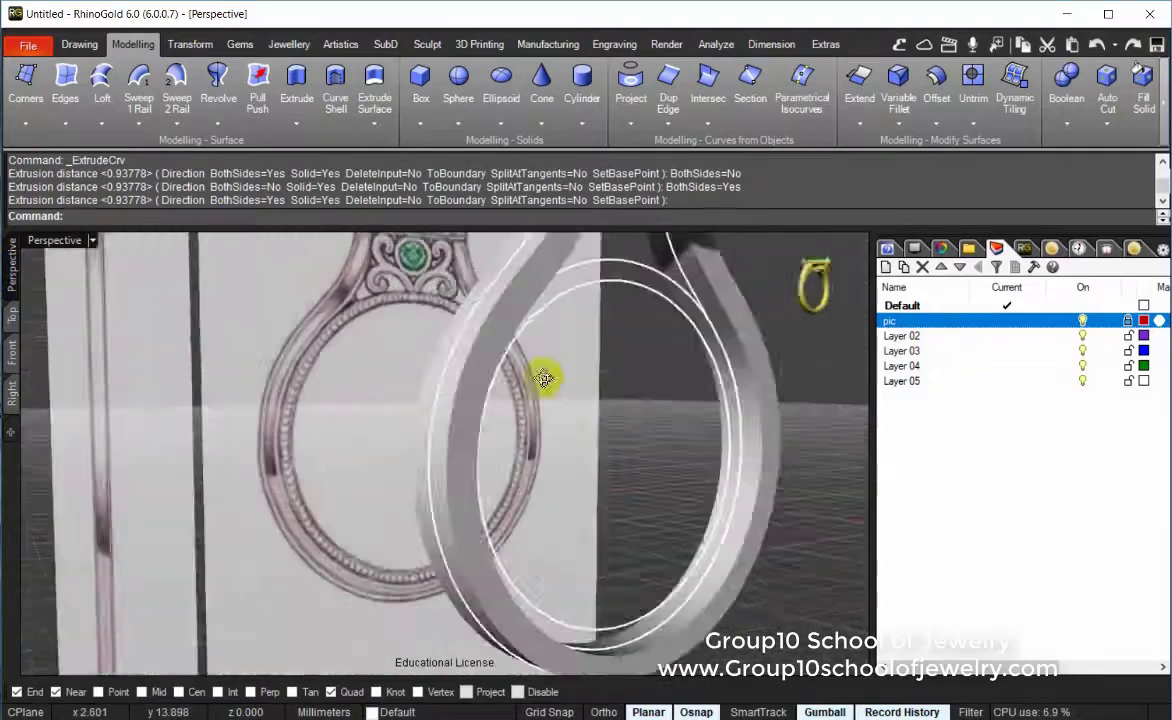
{"action": "right_click_drag", "start_coordinate": [543, 378], "coordinate": [583, 303]}
{"action": "left_click", "coordinate": [250, 216]}
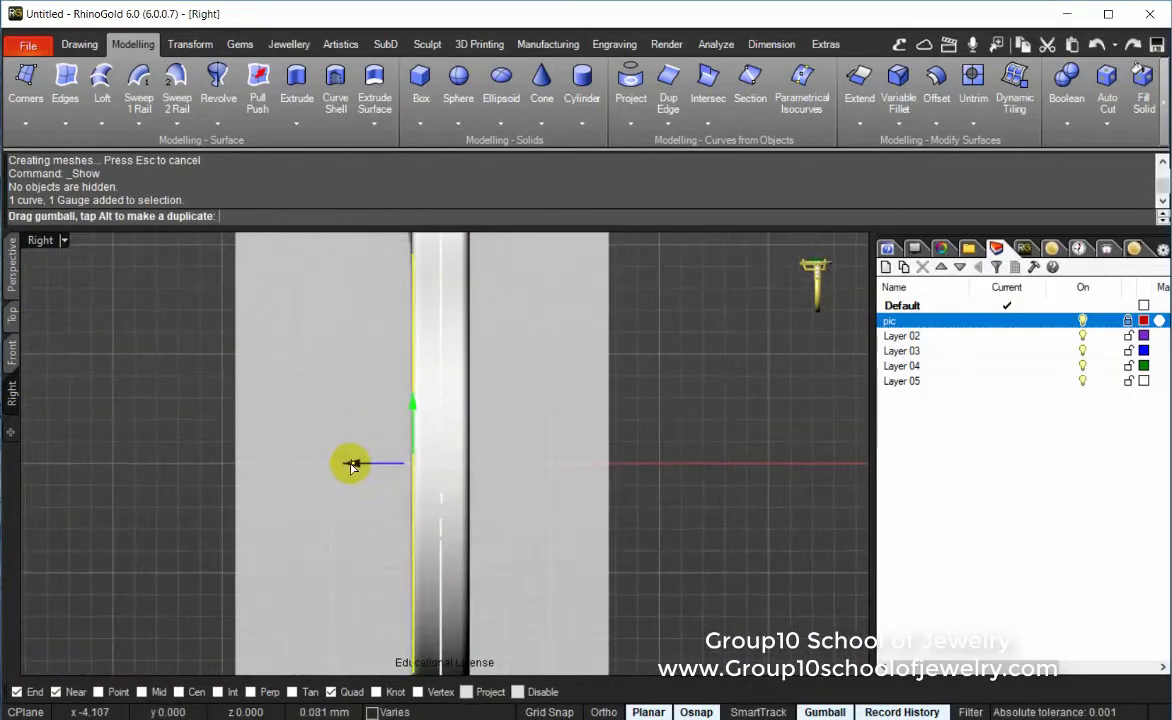
Step: Extrude the shank profile sideways by 0.8
{"action": "left_click", "coordinate": [348, 456]}
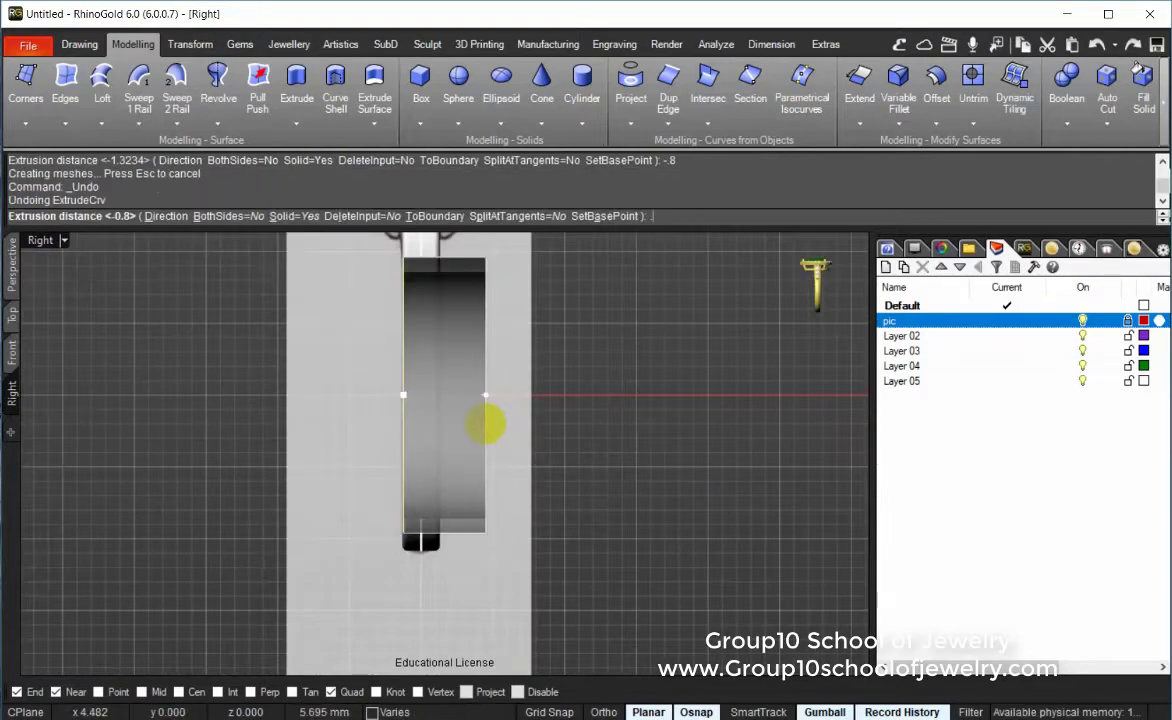
{"action": "type", "text": ".8"}
{"action": "key", "text": "Return"}
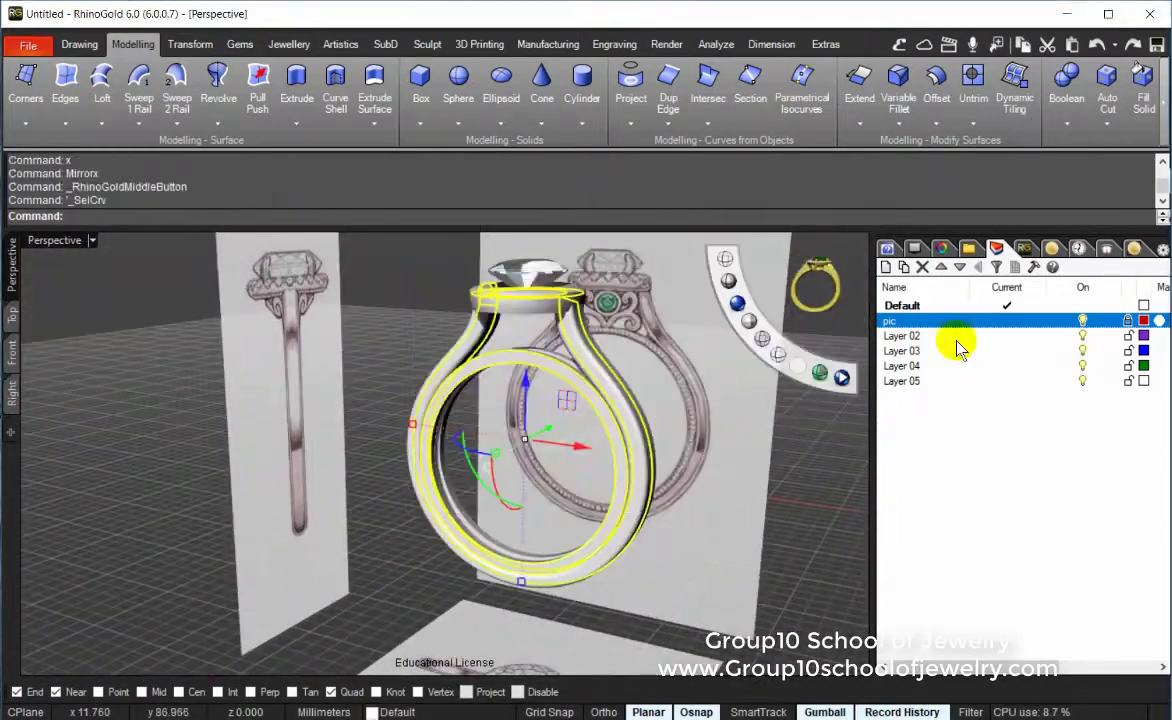
Step: Select all objects on Layer 05 and orbit closer around the band
{"action": "right_click", "coordinate": [926, 381]}
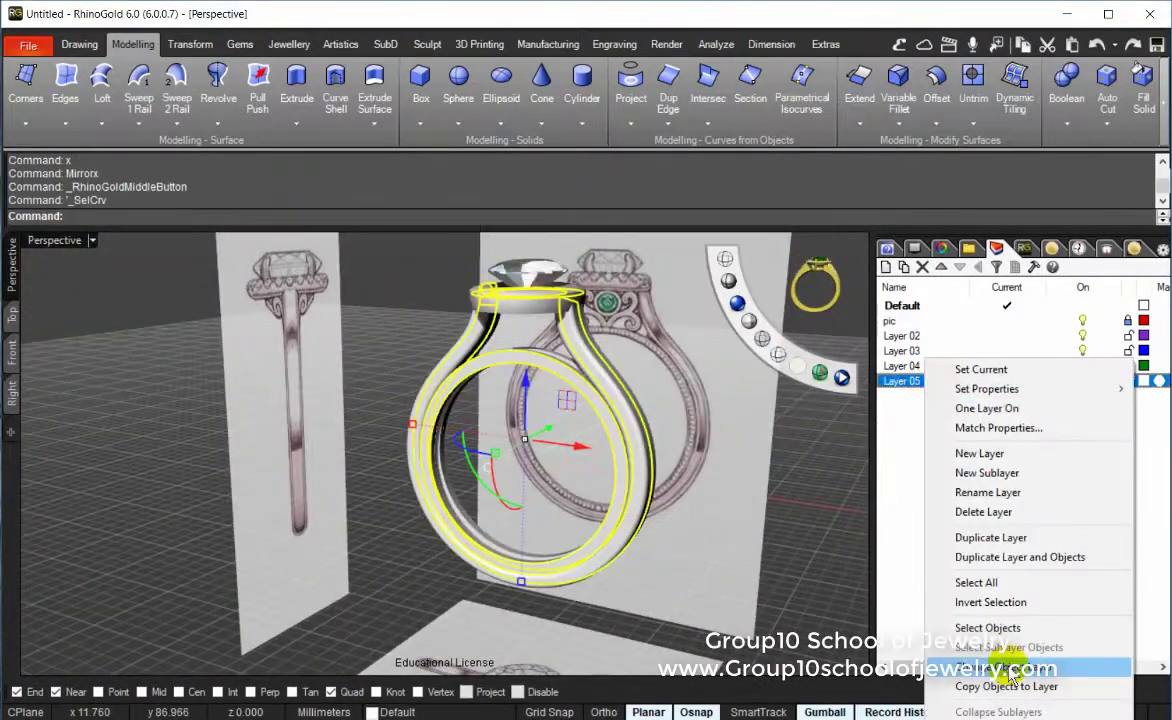
{"action": "left_click", "coordinate": [1010, 668]}
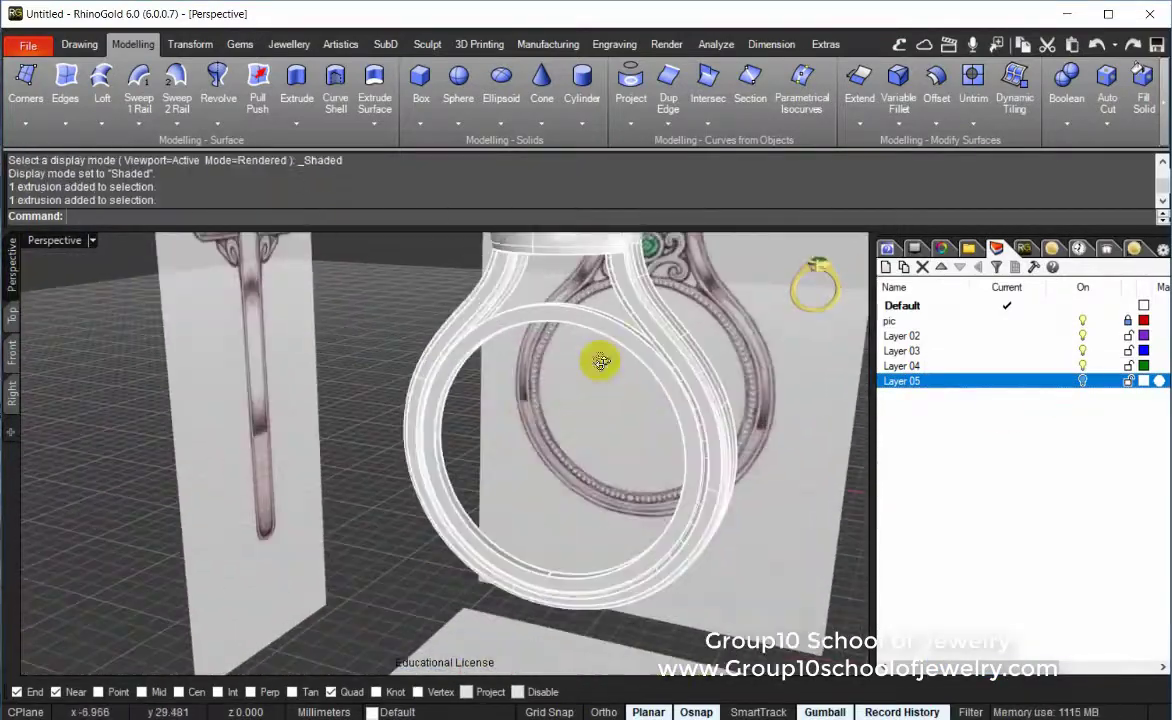
{"action": "right_click_drag", "start_coordinate": [600, 362], "coordinate": [655, 112]}
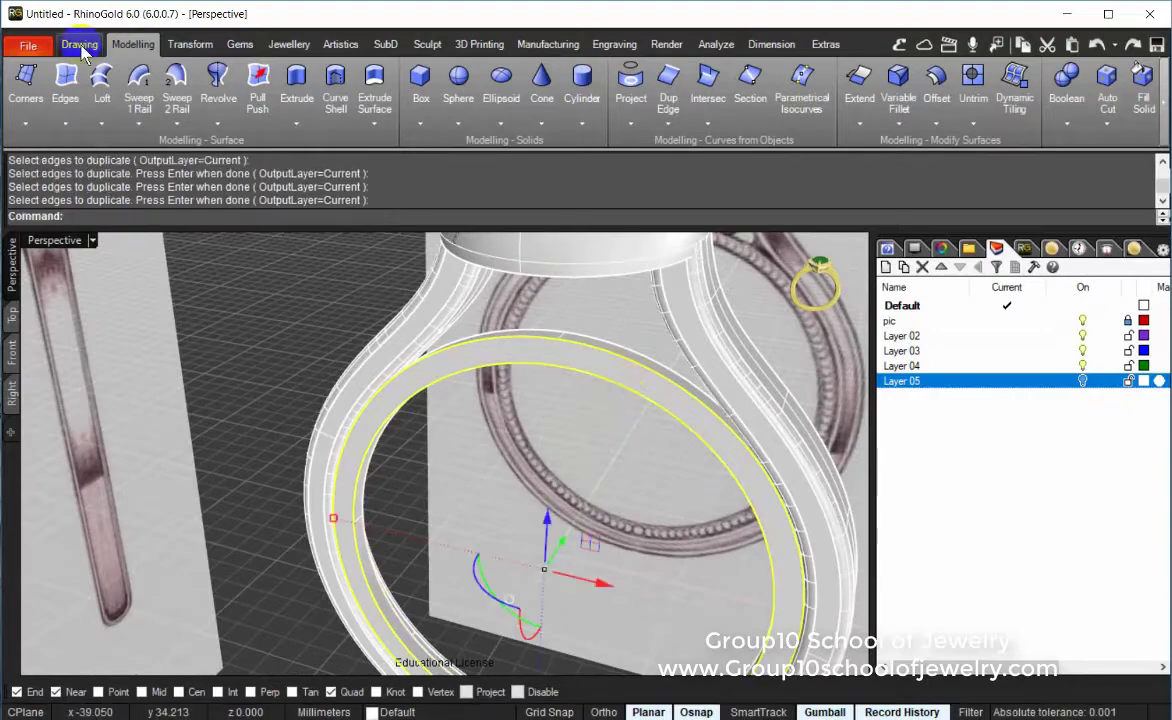
Step: Create a tween curve midway between the two band circles
{"action": "left_click", "coordinate": [79, 44]}
{"action": "left_click", "coordinate": [58, 123]}
{"action": "left_click", "coordinate": [130, 382]}
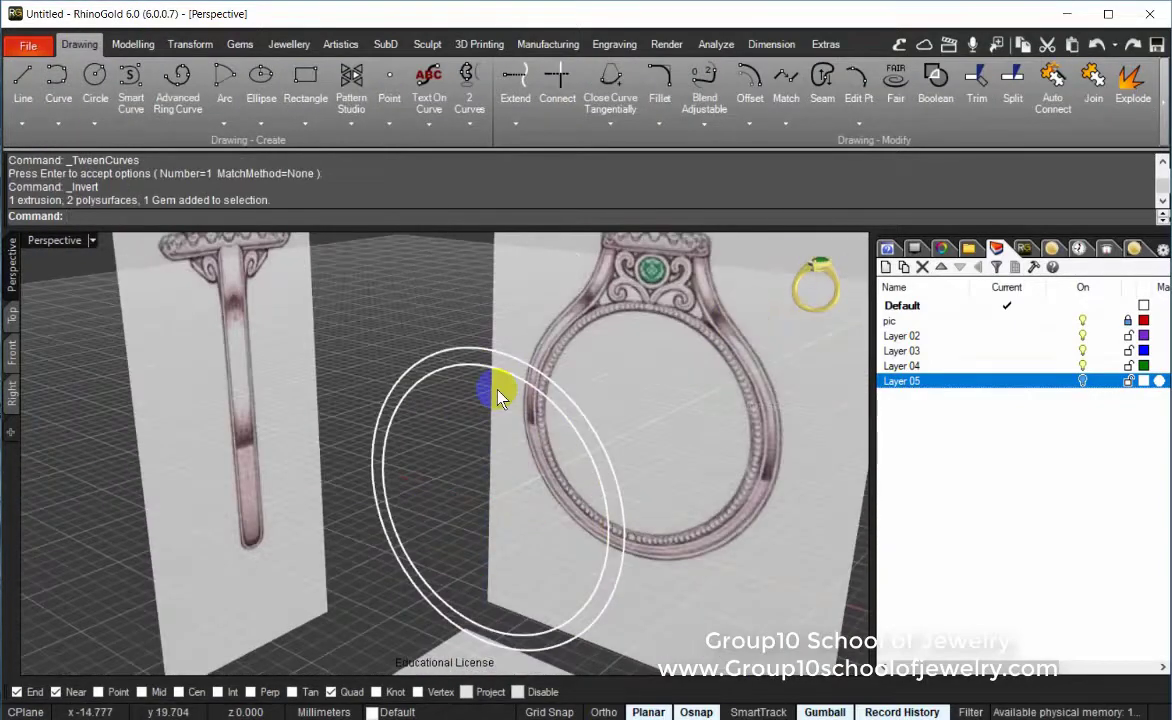
{"action": "scroll", "coordinate": [500, 397], "scroll_direction": "down", "scroll_amount": 3}
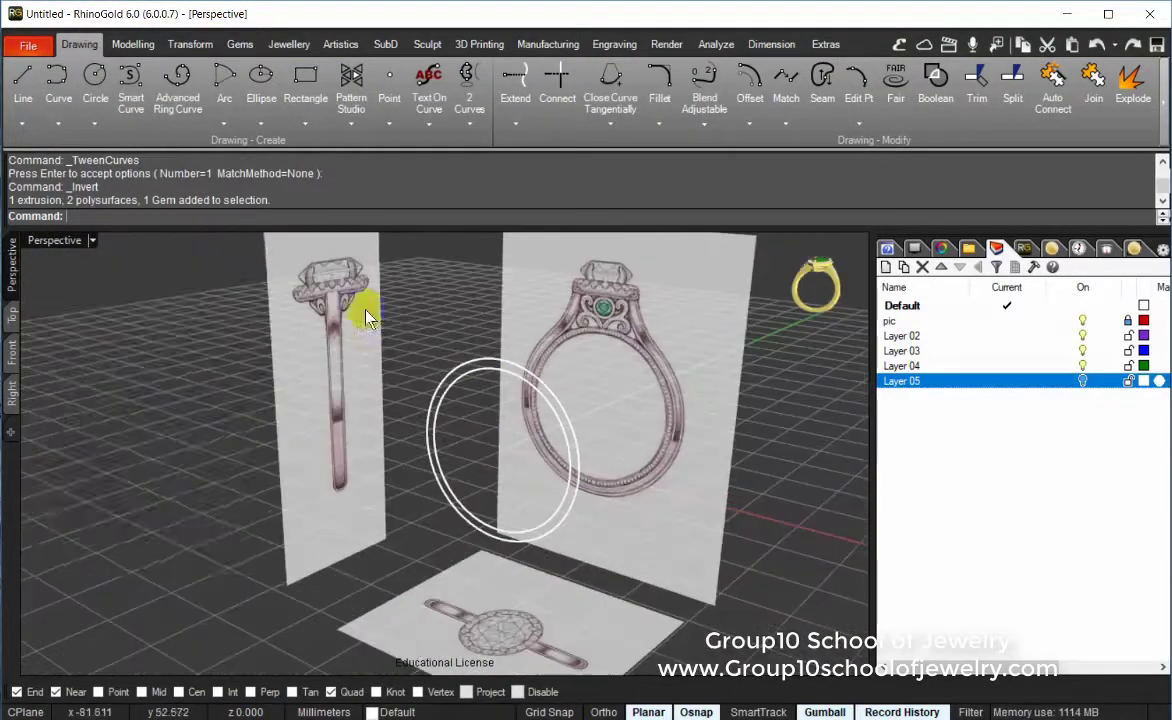
{"action": "left_click", "coordinate": [58, 123]}
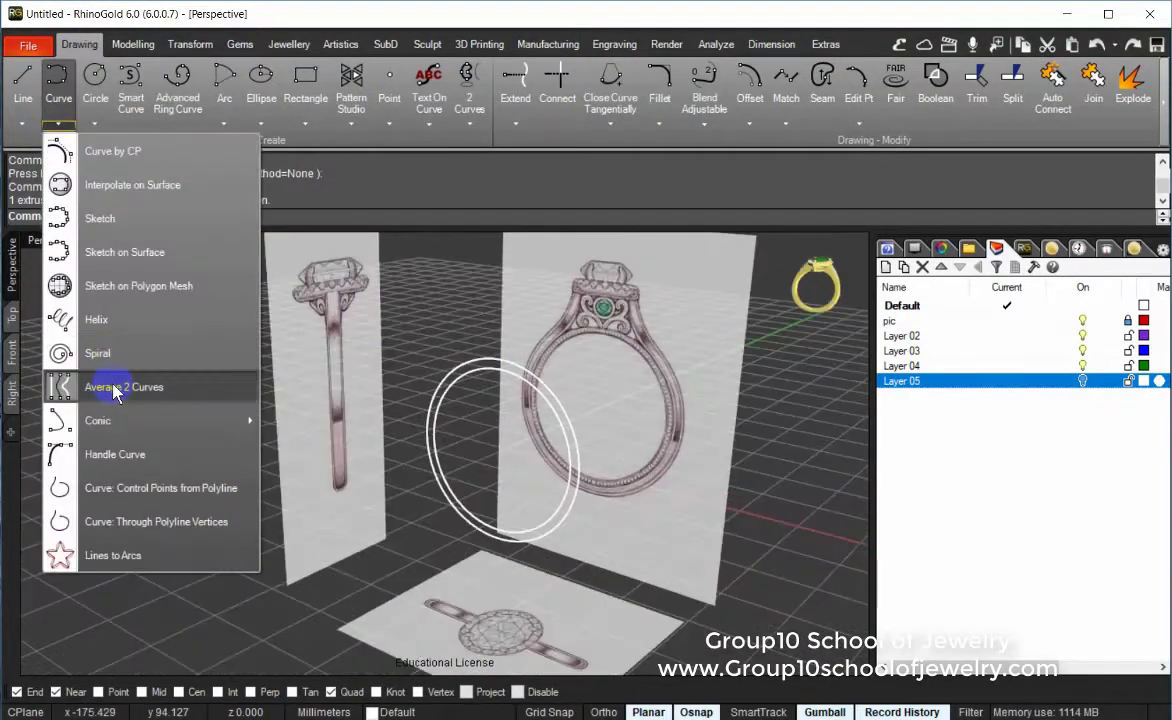
{"action": "left_click", "coordinate": [458, 393]}
Step: Loft the circles into a temporary surface, extract its middle isocurve, and delete the surface
{"action": "left_click", "coordinate": [579, 594]}
{"action": "left_click", "coordinate": [668, 123]}
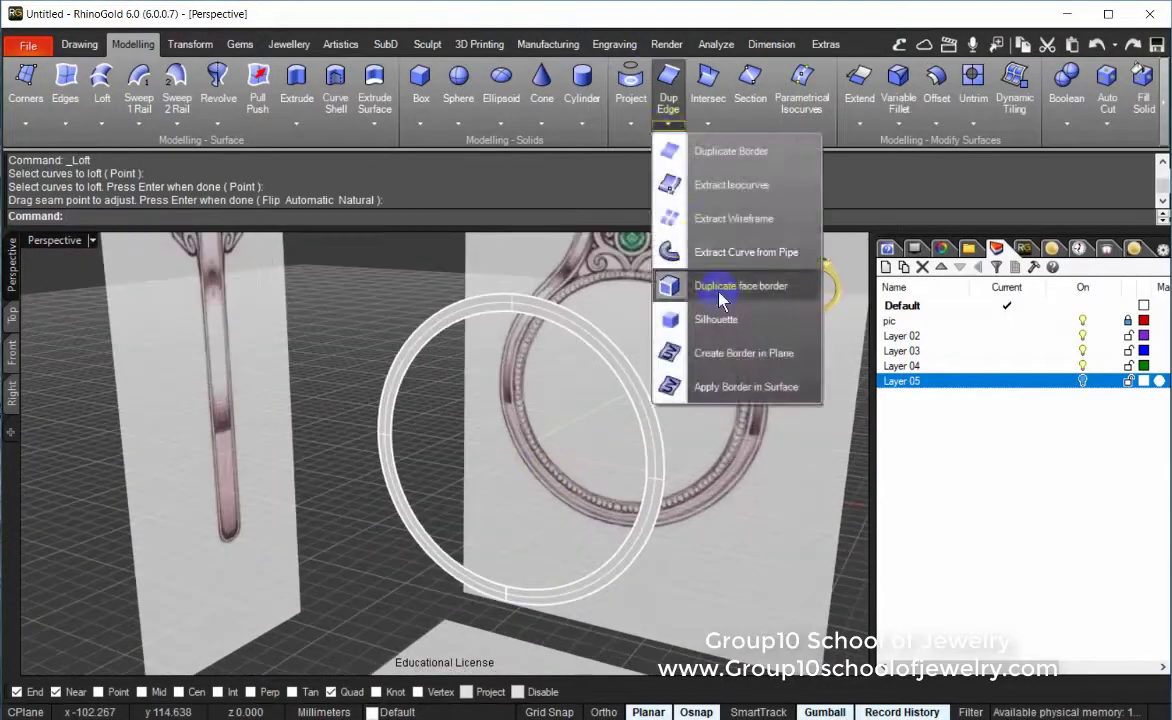
{"action": "left_click", "coordinate": [700, 175]}
{"action": "left_click", "coordinate": [470, 470]}
{"action": "scroll", "coordinate": [392, 502], "scroll_direction": "up", "scroll_amount": 5}
{"action": "left_click", "coordinate": [347, 216]}
{"action": "key", "text": "Return"}
{"action": "key", "text": "Delete"}
{"action": "scroll", "coordinate": [583, 345], "scroll_direction": "down", "scroll_amount": 5}
Step: Reveal the hidden ring curves and add millgrain beads along the new curve
{"action": "middle_click", "coordinate": [753, 314]}
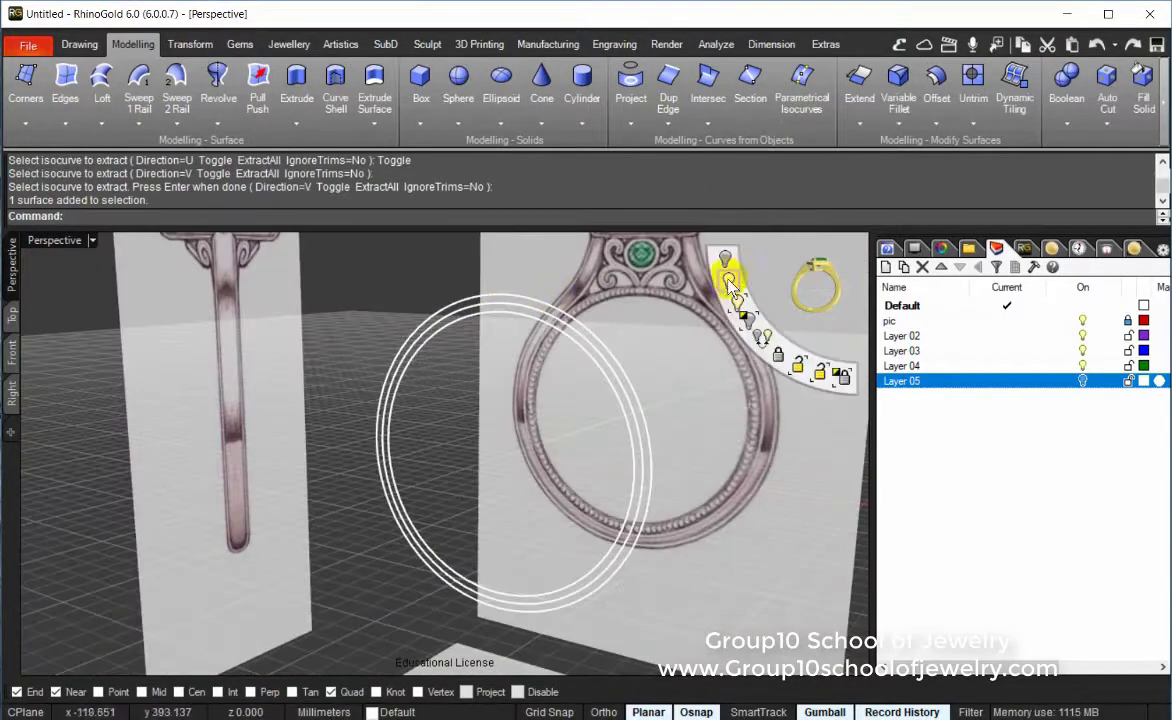
{"action": "left_click", "coordinate": [770, 330]}
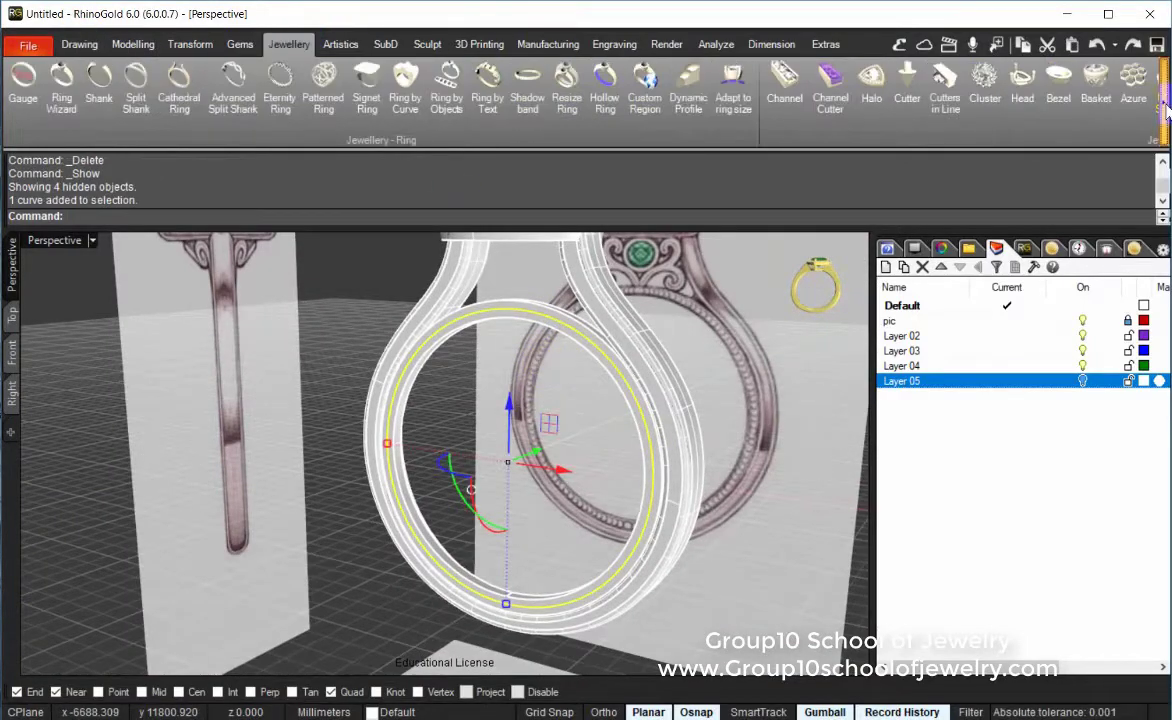
{"action": "left_click", "coordinate": [954, 90]}
Step: Accept the millgrain bead settings and view the ring in Rendered display
{"action": "left_click", "coordinate": [894, 521]}
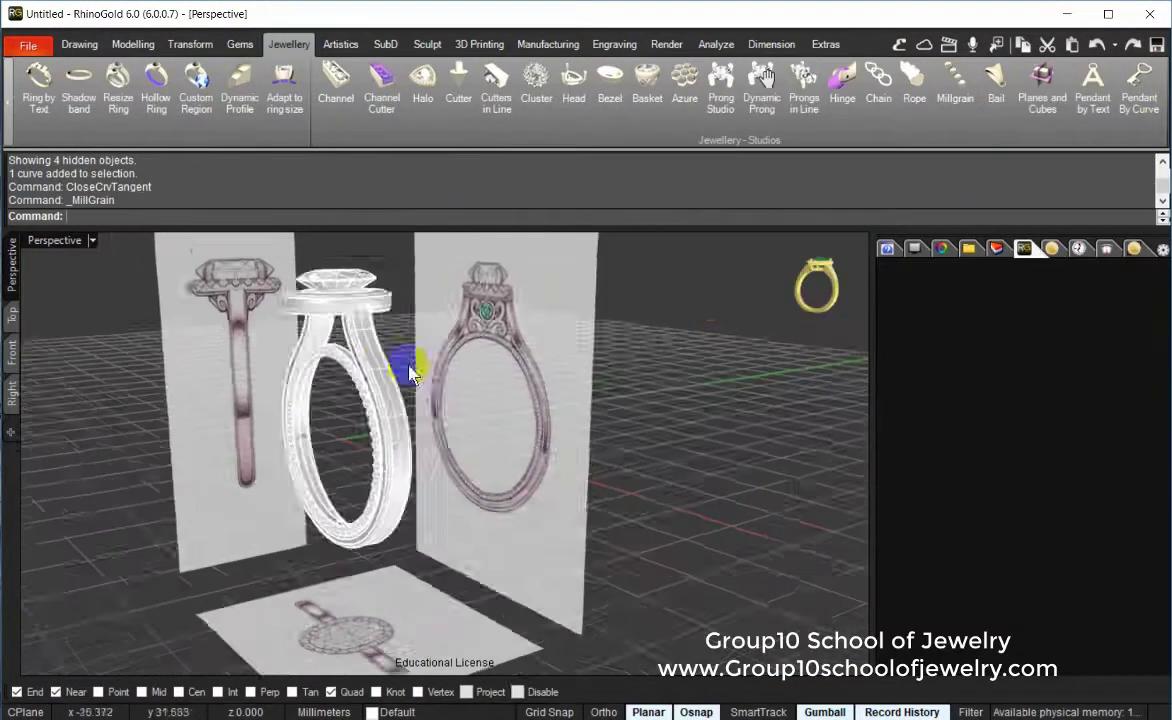
{"action": "key", "text": "ctrl+alt+r"}
{"action": "scroll", "coordinate": [470, 362], "scroll_direction": "up", "scroll_amount": 5}
{"action": "mouse_move", "coordinate": [549, 358]}
{"action": "right_mouse_down"}
{"action": "mouse_move", "coordinate": [536, 374]}
{"action": "mouse_move", "coordinate": [447, 354]}
{"action": "right_mouse_up"}
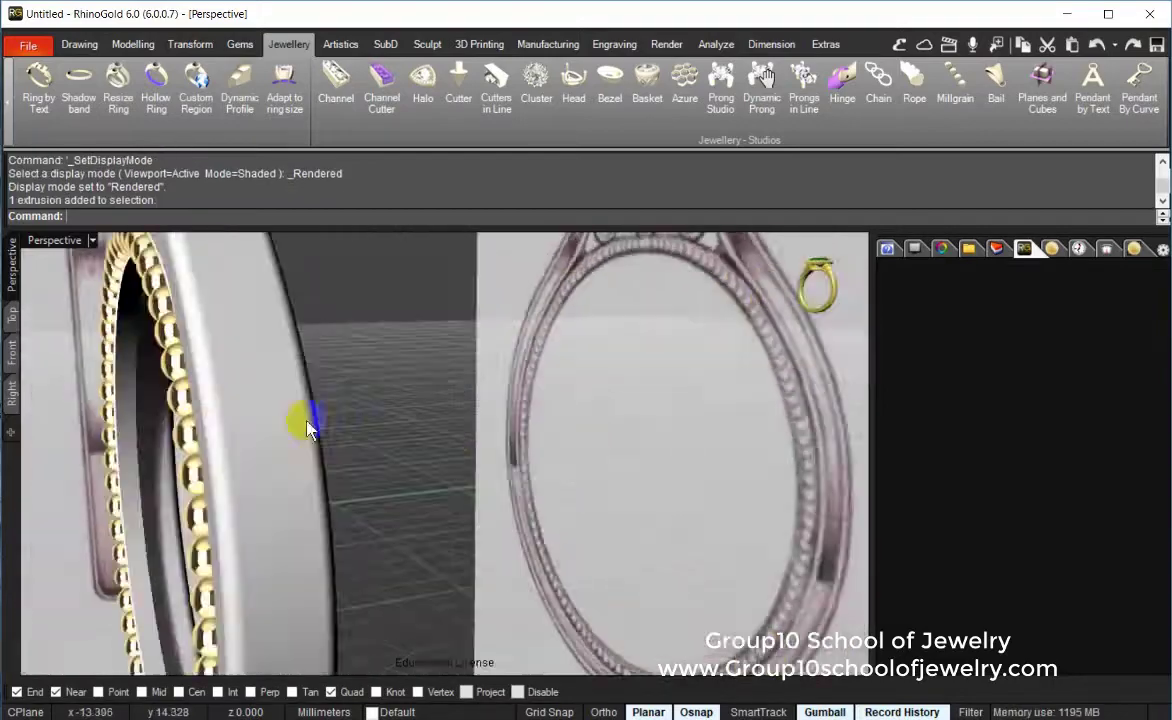
Step: Isolate the shank and millgrain beads to inspect them, then show all objects again
{"action": "key", "text": "ctrl+F3"}
{"action": "left_click", "coordinate": [256, 319]}
{"action": "left_click", "coordinate": [392, 568]}
{"action": "left_click_drag", "start_coordinate": [392, 568], "coordinate": [22, 280]}
{"action": "left_click", "coordinate": [22, 280]}
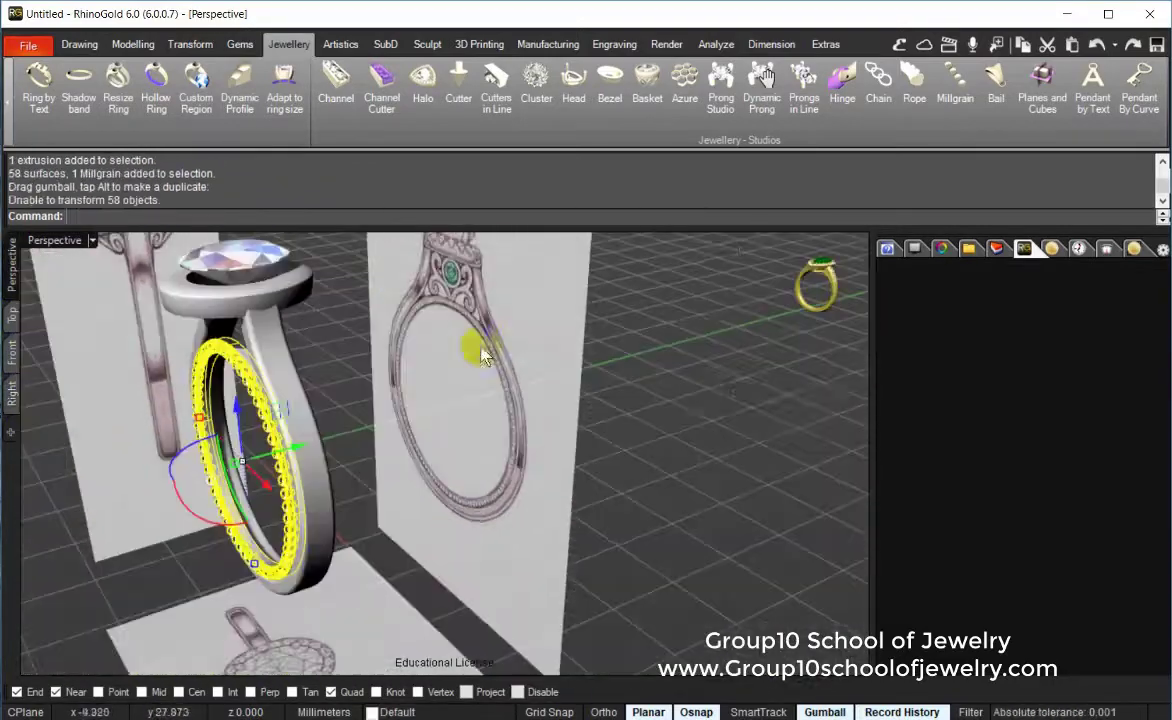
{"action": "middle_click", "coordinate": [746, 296]}
{"action": "left_click", "coordinate": [740, 290]}
{"action": "middle_click", "coordinate": [746, 296]}
{"action": "left_click", "coordinate": [746, 296]}
{"action": "scroll", "coordinate": [387, 419], "scroll_direction": "down", "scroll_amount": 3}
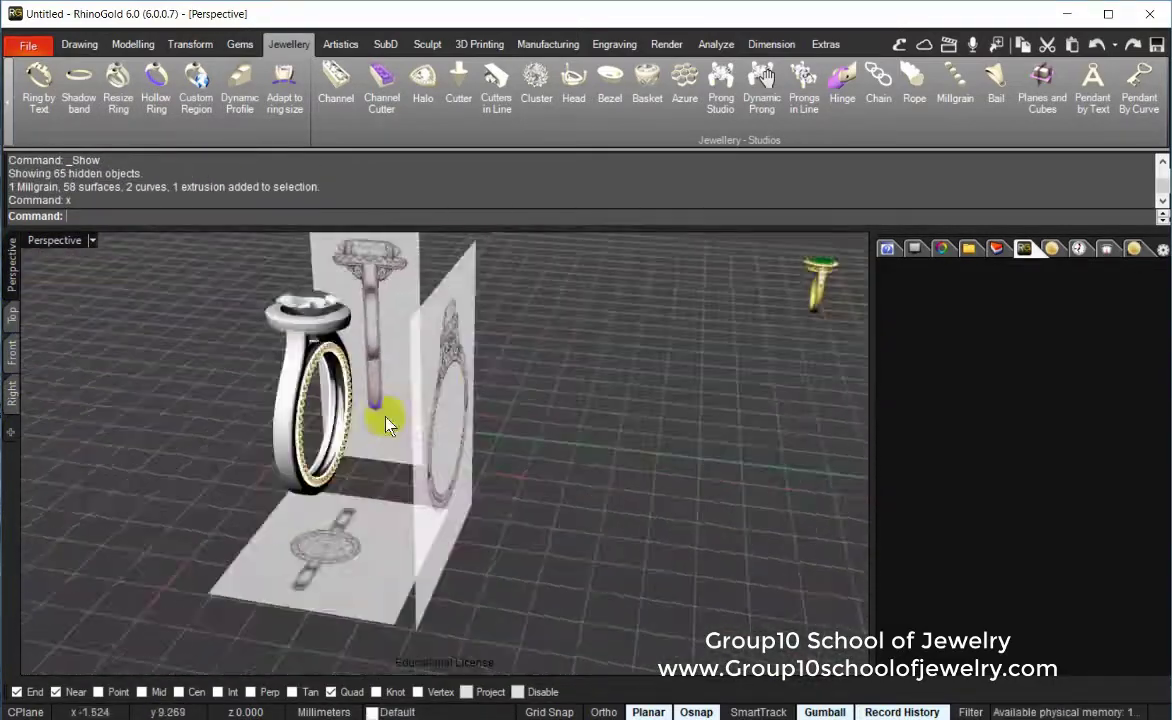
{"action": "scroll", "coordinate": [280, 340], "scroll_direction": "up", "scroll_amount": 5}
Step: Undo the stray mirror copies, then select and delete all the guide curves
{"action": "key", "text": "ctrl+z"}
{"action": "middle_click", "coordinate": [447, 342]}
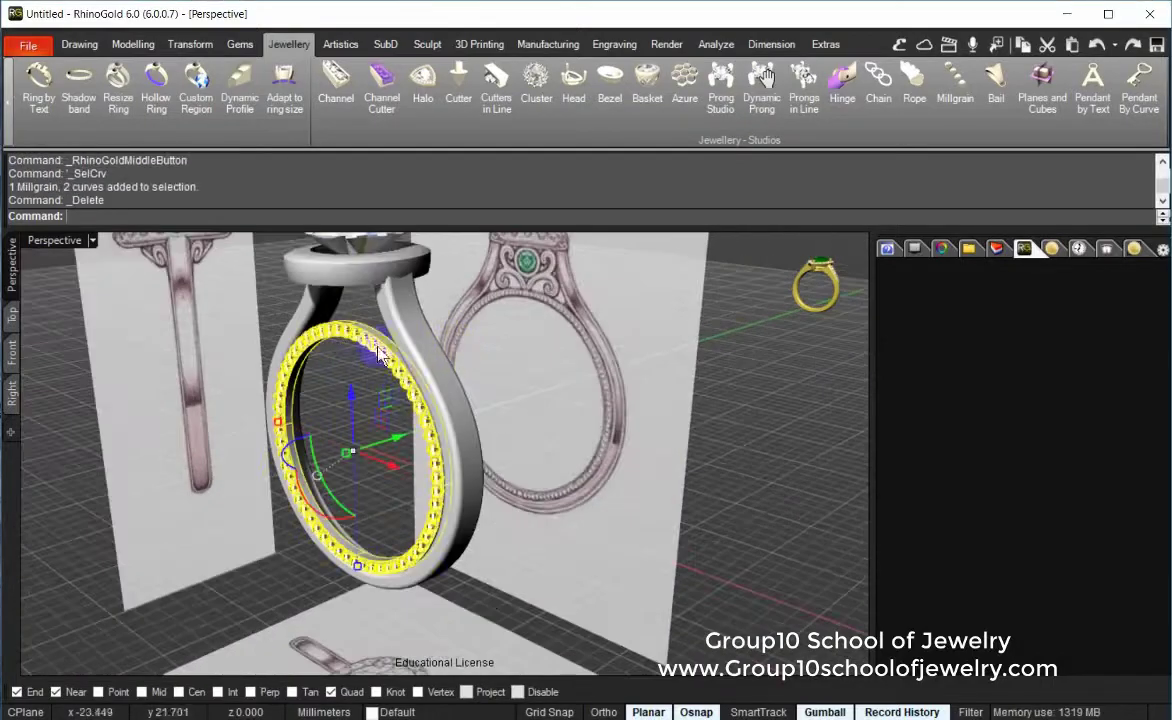
{"action": "type", "text": "x"}
{"action": "key", "text": "Return"}
{"action": "key", "text": "ctrl+z"}
{"action": "key", "text": "ctrl+z"}
{"action": "scroll", "coordinate": [388, 498], "scroll_direction": "up", "scroll_amount": 3}
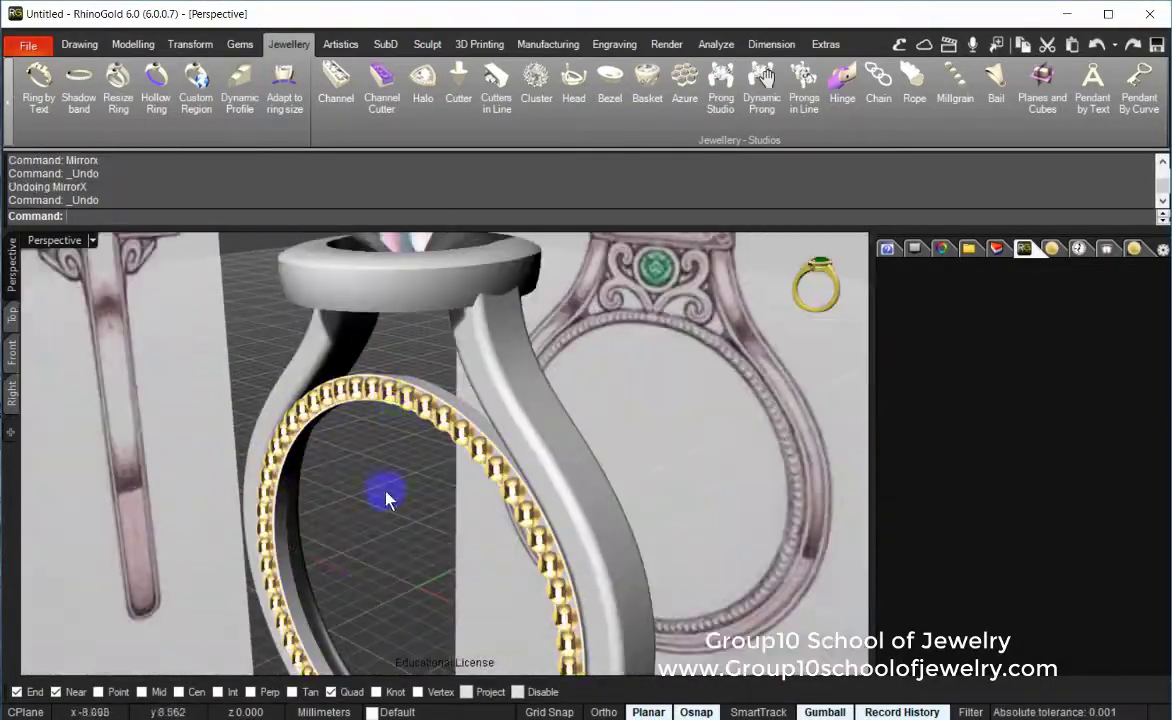
{"action": "scroll", "coordinate": [420, 402], "scroll_direction": "up", "scroll_amount": 3}
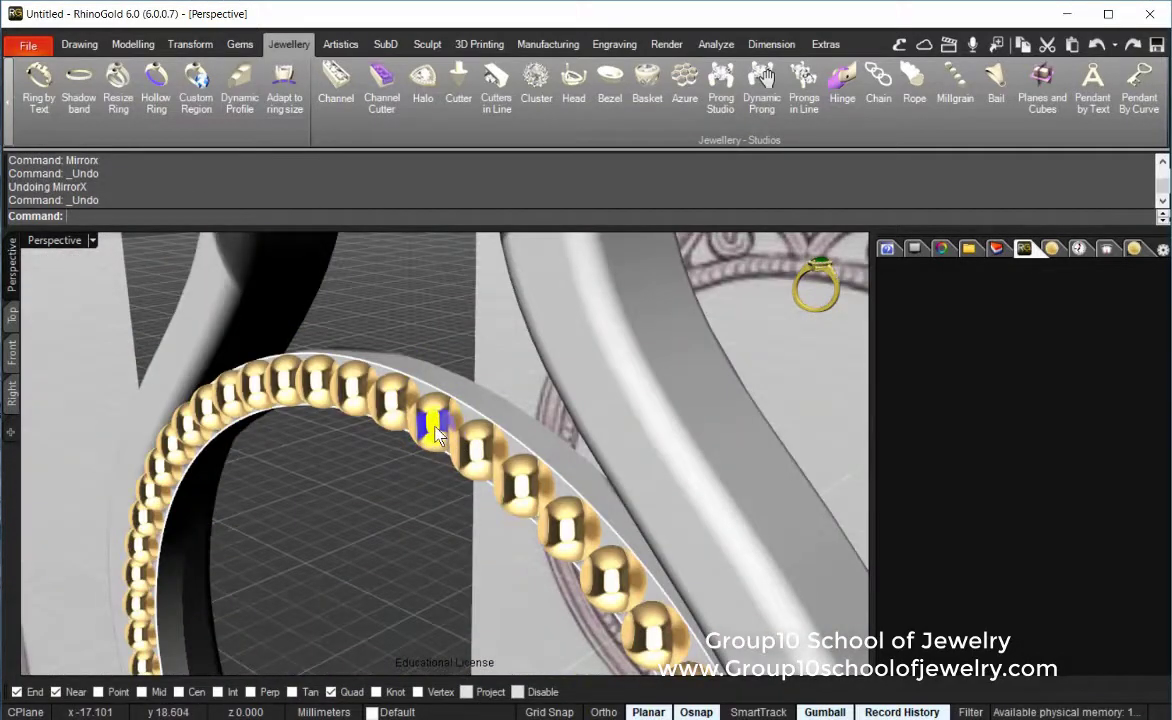
{"action": "scroll", "coordinate": [437, 432], "scroll_direction": "down", "scroll_amount": 3}
{"action": "middle_click", "coordinate": [405, 396]}
{"action": "left_click", "coordinate": [502, 366]}
{"action": "key", "text": "Delete"}
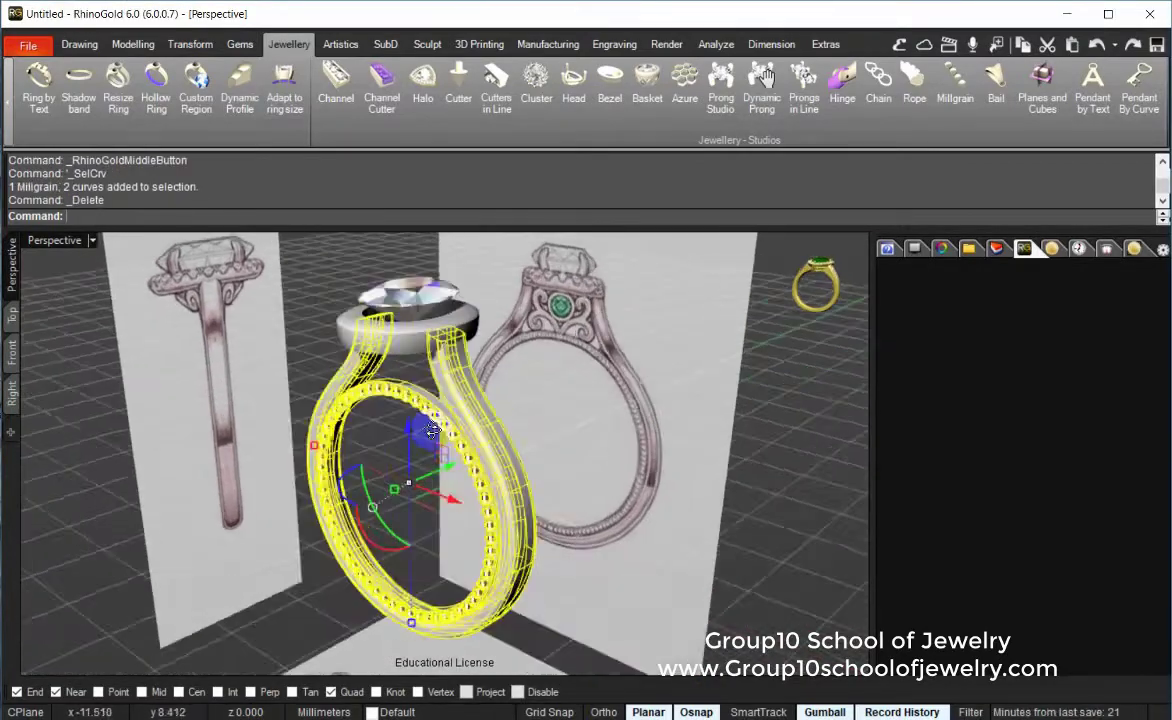
Step: Revolve the gallery profile around its axis beneath the centre stone
{"action": "right_click_drag", "start_coordinate": [602, 398], "coordinate": [190, 402]}
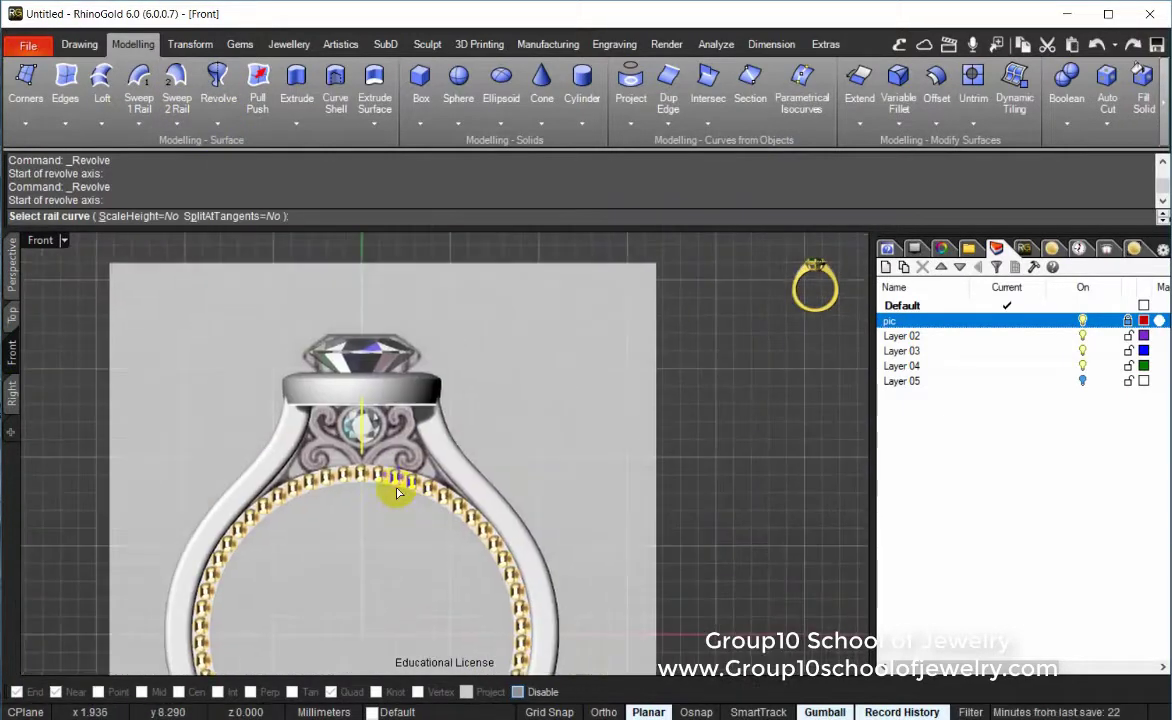
{"action": "left_click", "coordinate": [363, 289]}
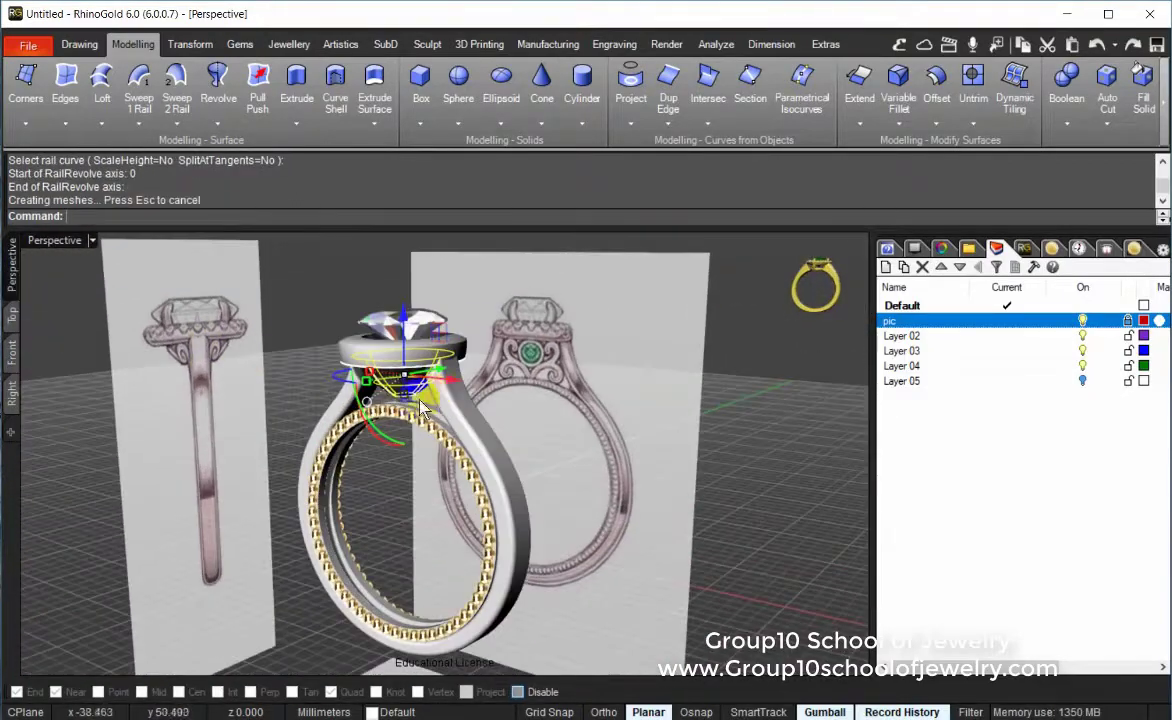
{"action": "scroll", "coordinate": [421, 410], "scroll_direction": "up", "scroll_amount": 10}
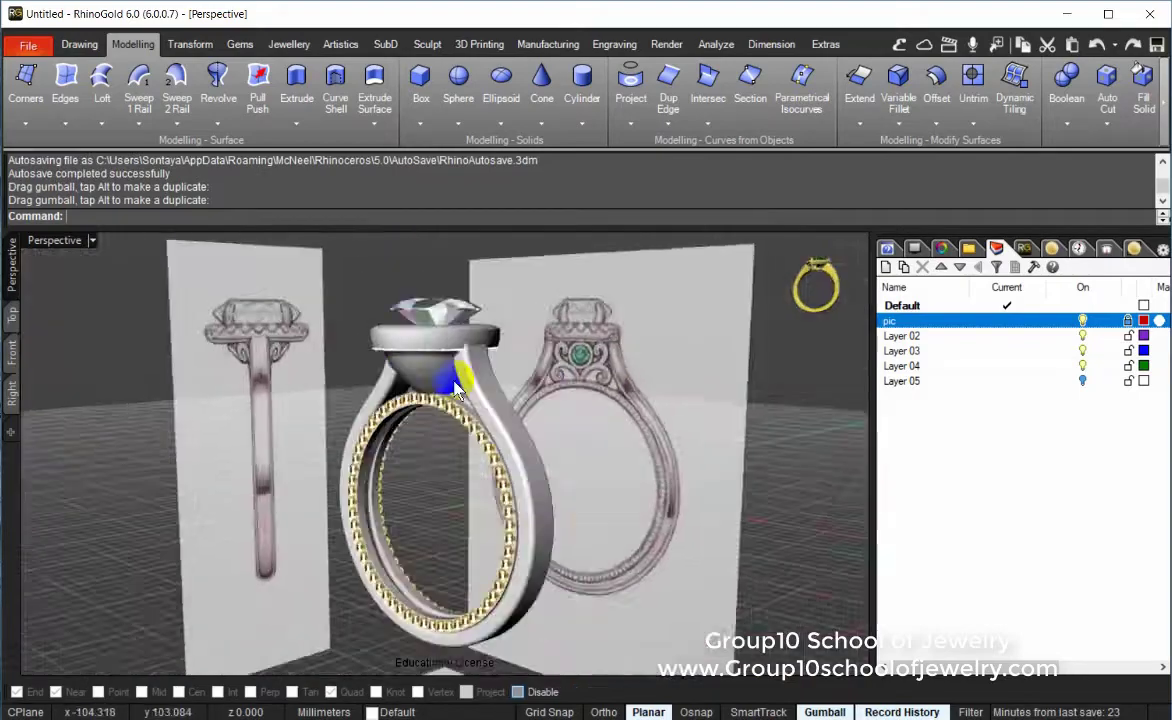
Step: Check the gallery in Right, Front and Perspective wireframe views, then select its surface and curve
{"action": "left_click", "coordinate": [12, 392]}
{"action": "key", "text": "ctrl+alt+w"}
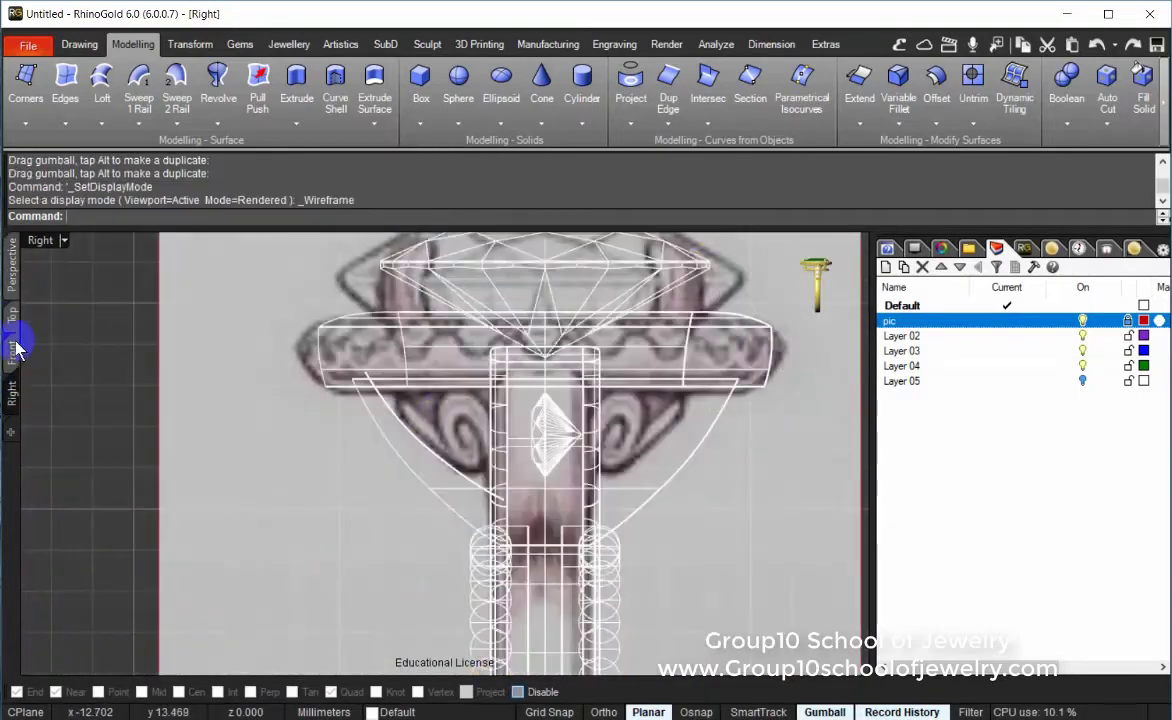
{"action": "left_click", "coordinate": [13, 352]}
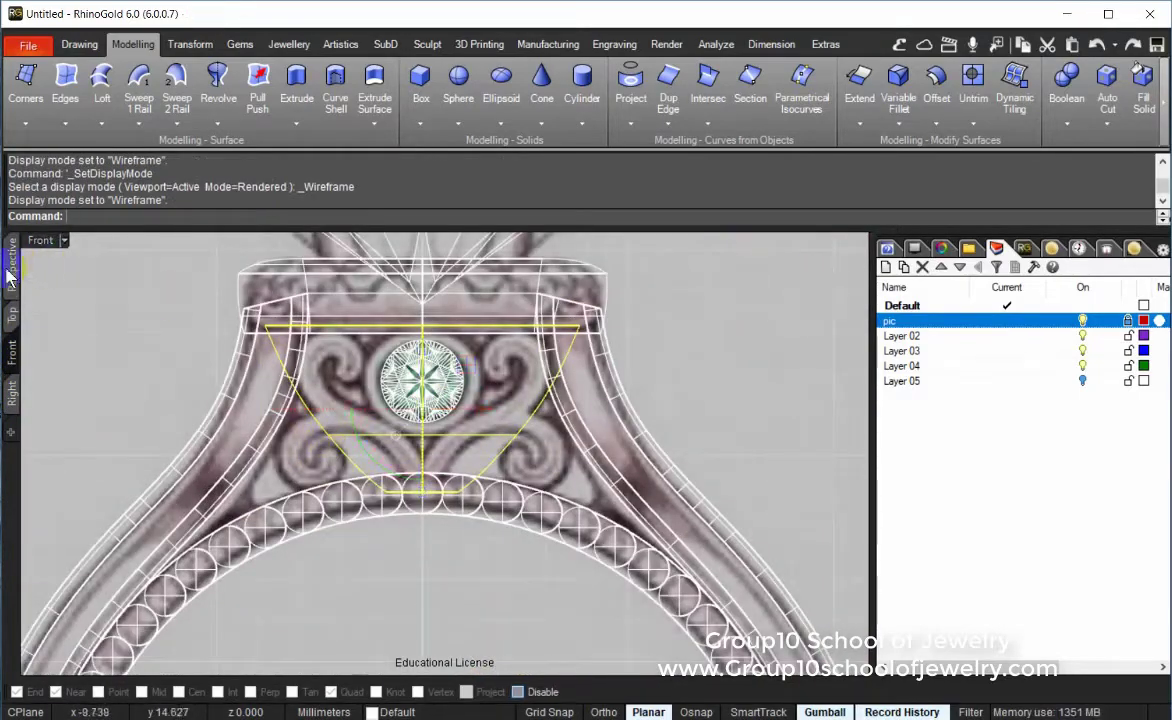
{"action": "left_click", "coordinate": [12, 276]}
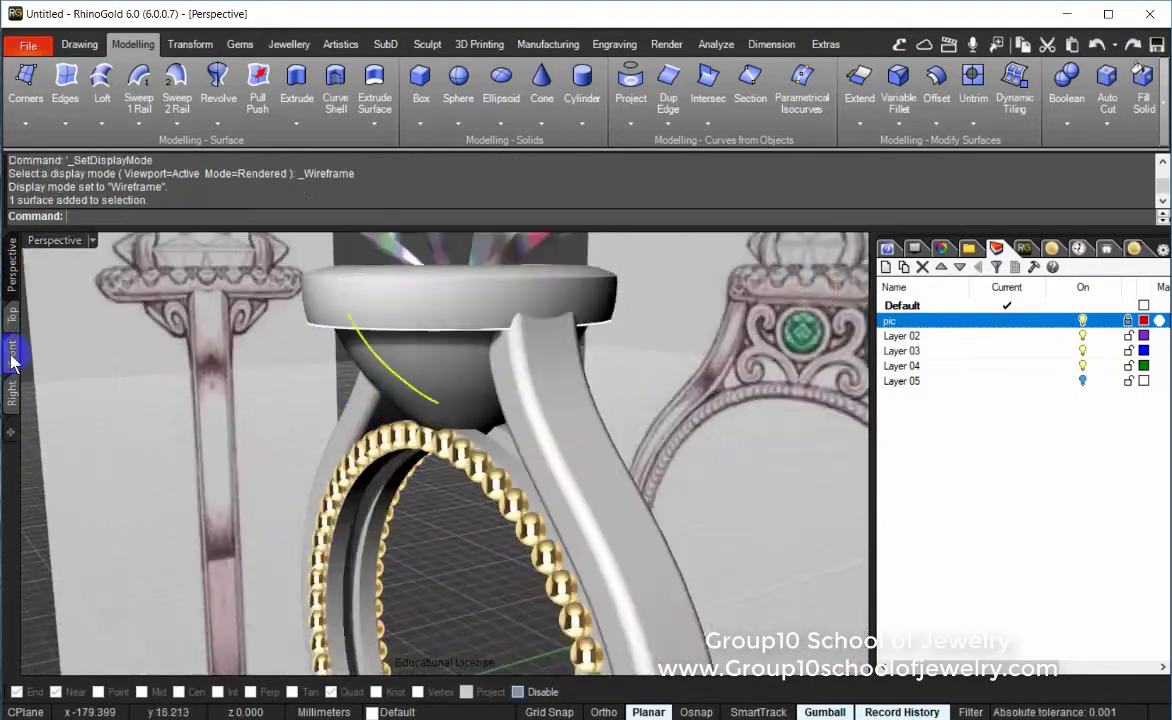
{"action": "left_click", "coordinate": [12, 392]}
{"action": "left_click", "coordinate": [415, 447]}
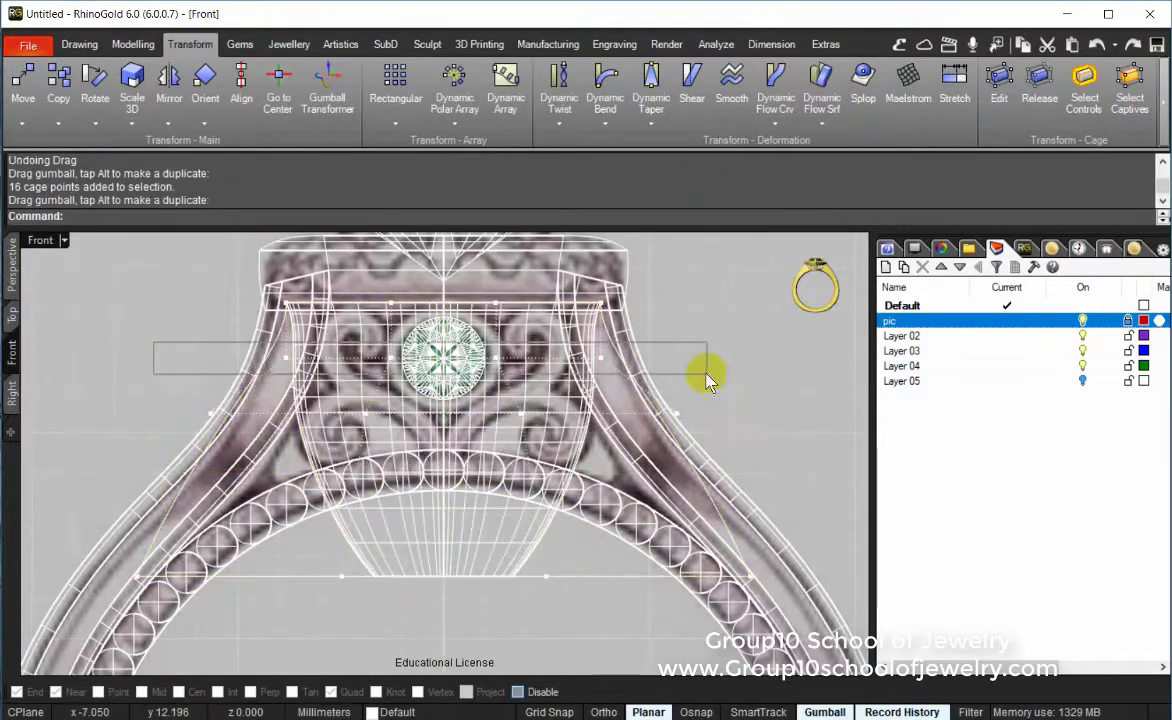
{"action": "scroll", "coordinate": [301, 332], "scroll_direction": "down", "scroll_amount": 3}
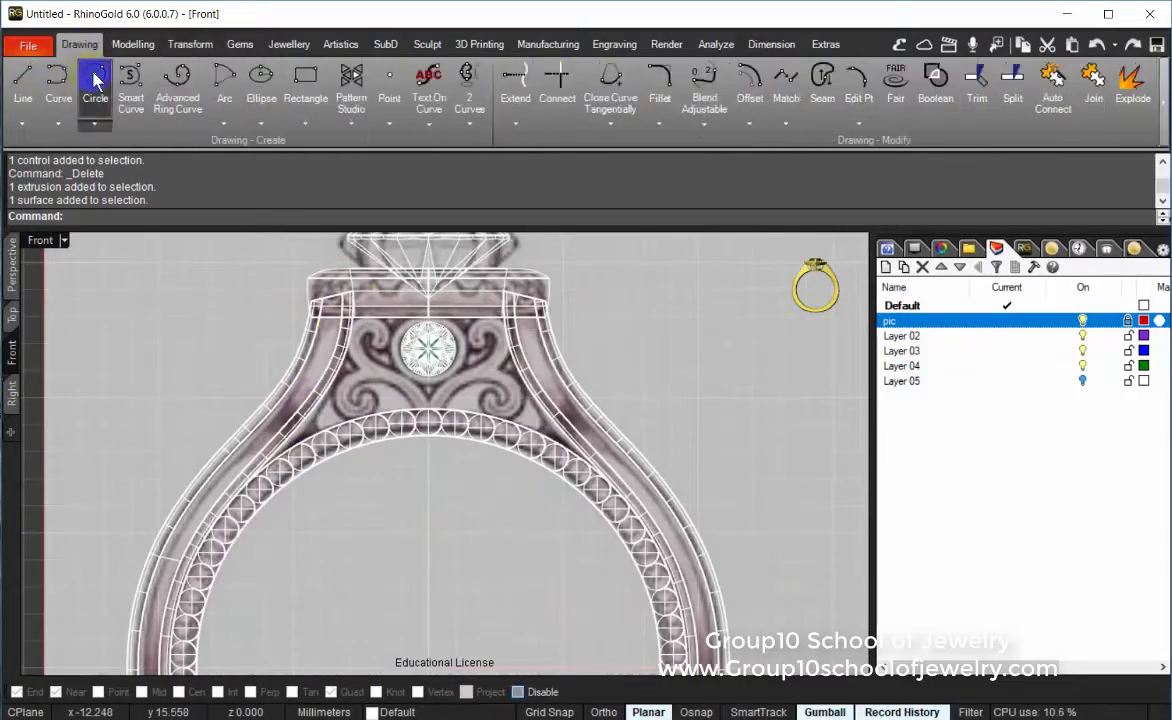
Step: Discard a trial circle on the gem, then blend the traced scroll curves together
{"action": "left_click", "coordinate": [95, 80]}
{"action": "scroll", "coordinate": [301, 275], "scroll_direction": "up", "scroll_amount": 3}
{"action": "left_click", "coordinate": [314, 353]}
{"action": "key", "text": "ctrl+z"}
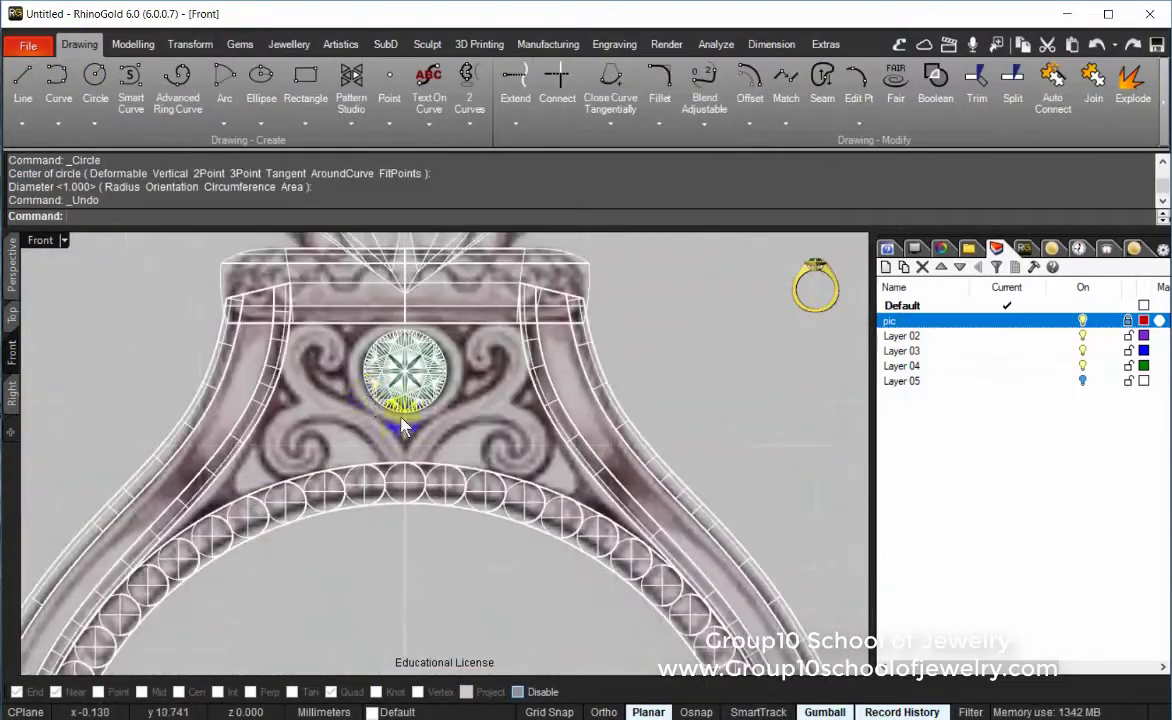
{"action": "scroll", "coordinate": [352, 366], "scroll_direction": "up", "scroll_amount": 3}
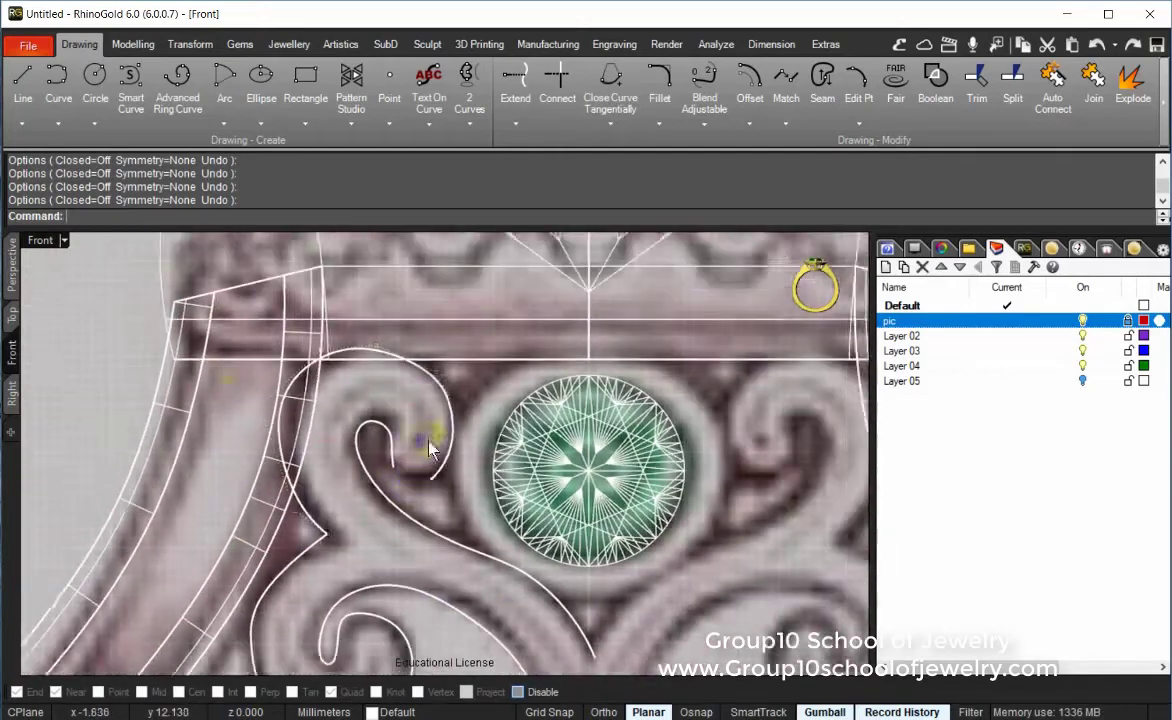
{"action": "scroll", "coordinate": [425, 425], "scroll_direction": "up", "scroll_amount": 3}
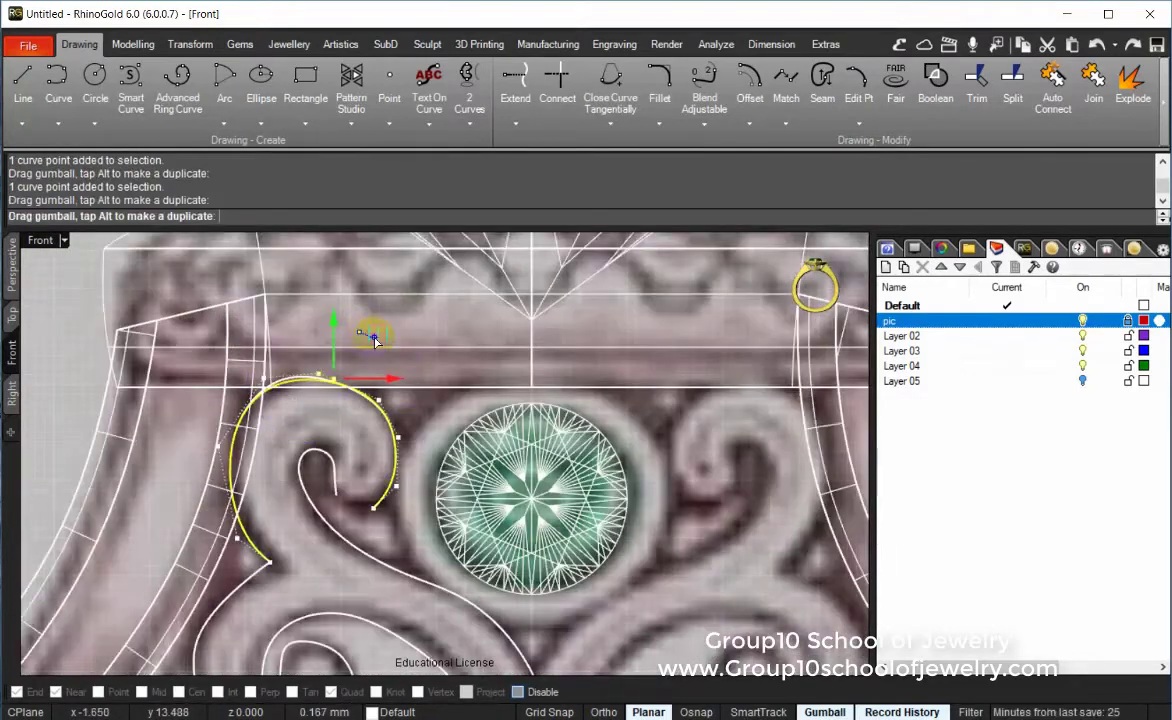
{"action": "scroll", "coordinate": [318, 480], "scroll_direction": "up", "scroll_amount": 3}
{"action": "type", "text": "a"}
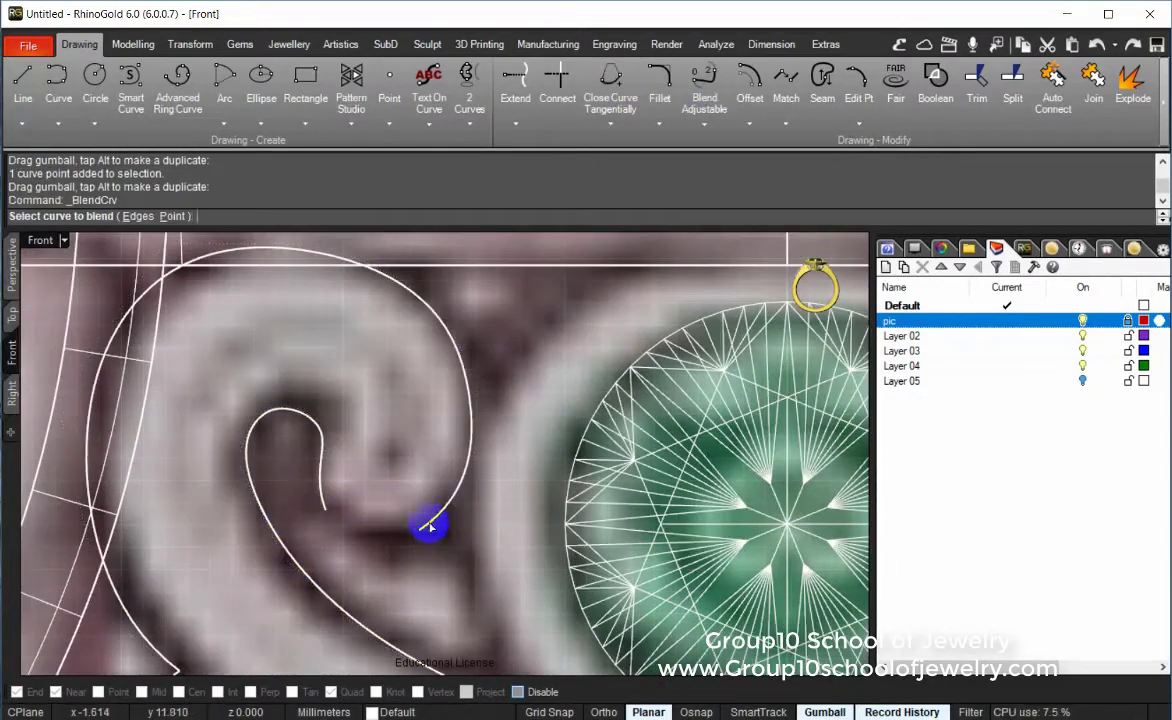
{"action": "left_click", "coordinate": [428, 525]}
{"action": "left_click", "coordinate": [323, 505]}
{"action": "right_click", "coordinate": [413, 541]}
{"action": "scroll", "coordinate": [411, 398], "scroll_direction": "down", "scroll_amount": 5}
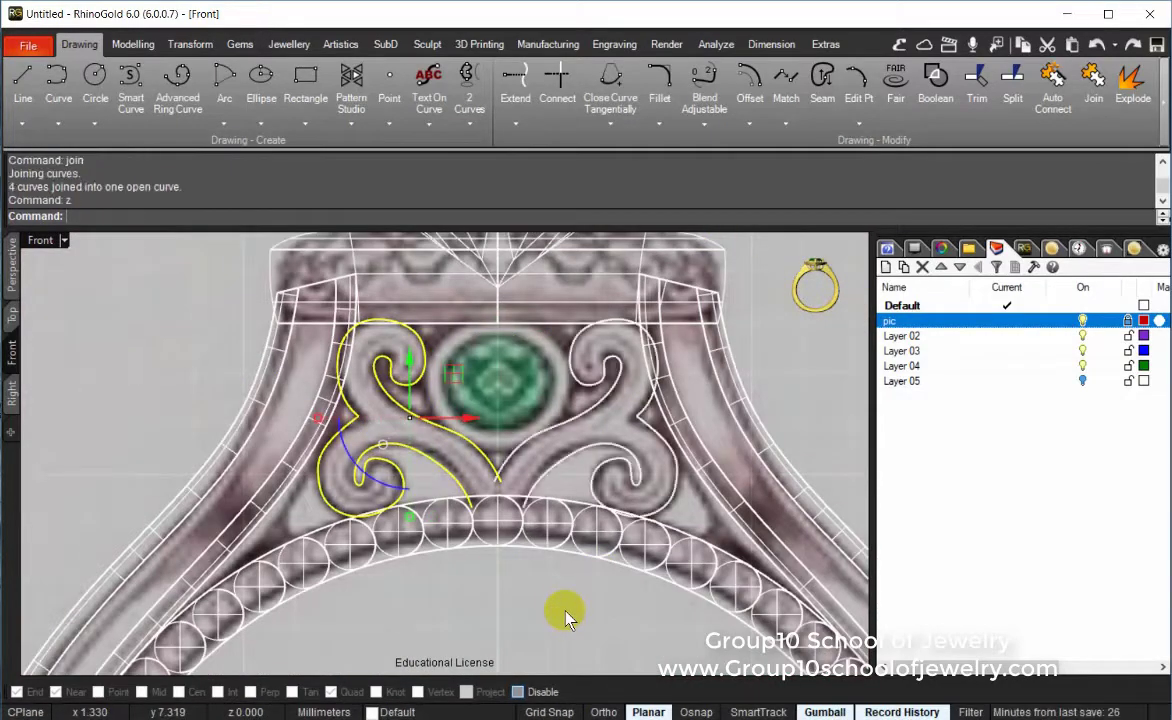
Step: Adjust a control point on the spiral, then hide everything except the scroll curves
{"action": "scroll", "coordinate": [306, 400], "scroll_direction": "up", "scroll_amount": 3}
{"action": "scroll", "coordinate": [301, 473], "scroll_direction": "up", "scroll_amount": 3}
{"action": "type", "text": "aa"}
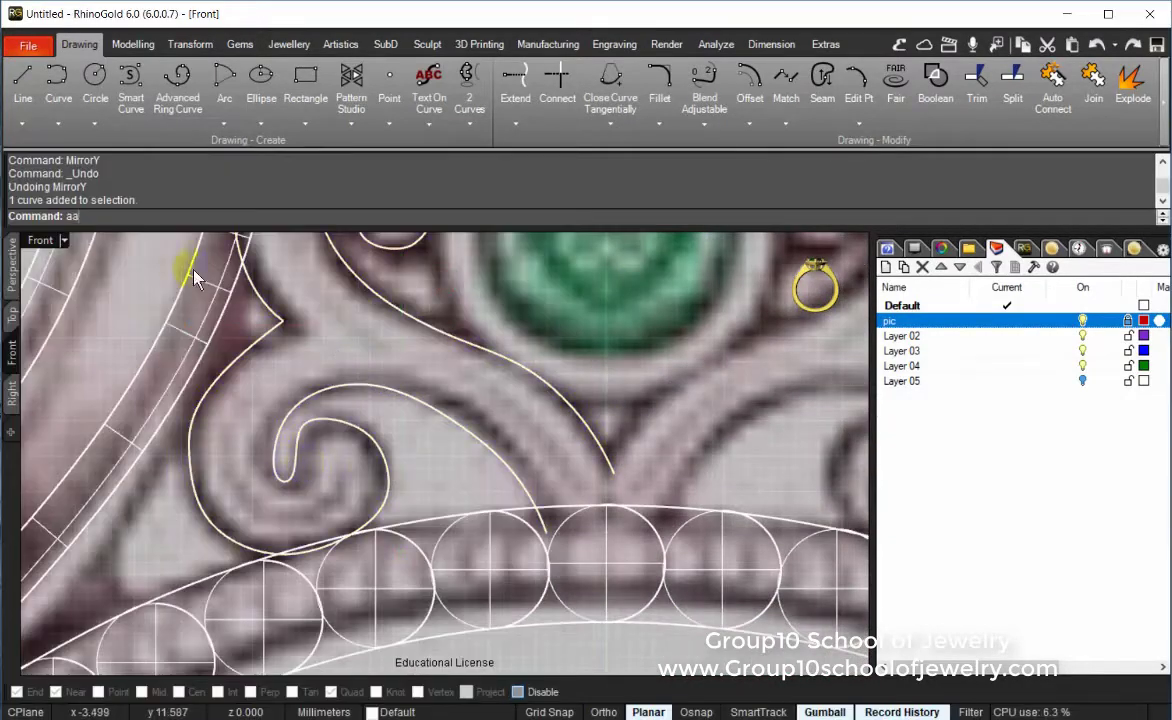
{"action": "scroll", "coordinate": [300, 472], "scroll_direction": "up", "scroll_amount": 2}
{"action": "left_click", "coordinate": [300, 488]}
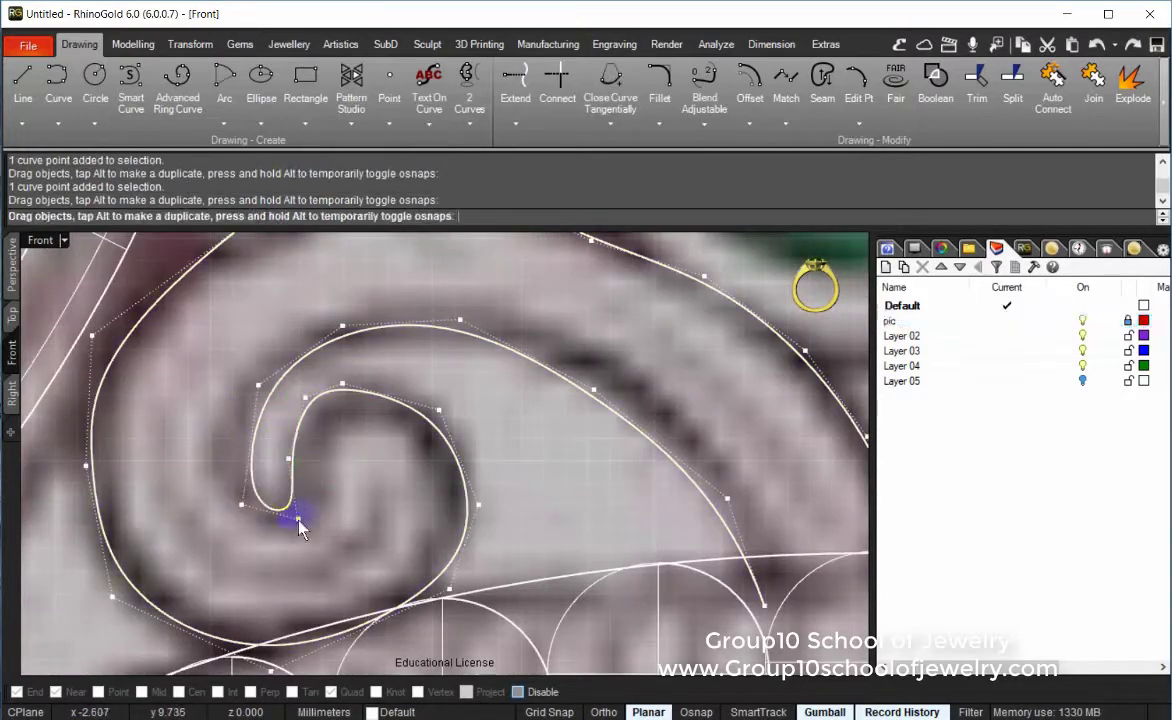
{"action": "scroll", "coordinate": [300, 530], "scroll_direction": "down", "scroll_amount": 3}
{"action": "scroll", "coordinate": [300, 500], "scroll_direction": "down", "scroll_amount": 3}
{"action": "key", "text": "ctrl+shift+i"}
{"action": "key", "text": "ctrl+h"}
{"action": "scroll", "coordinate": [450, 400], "scroll_direction": "up", "scroll_amount": 3}
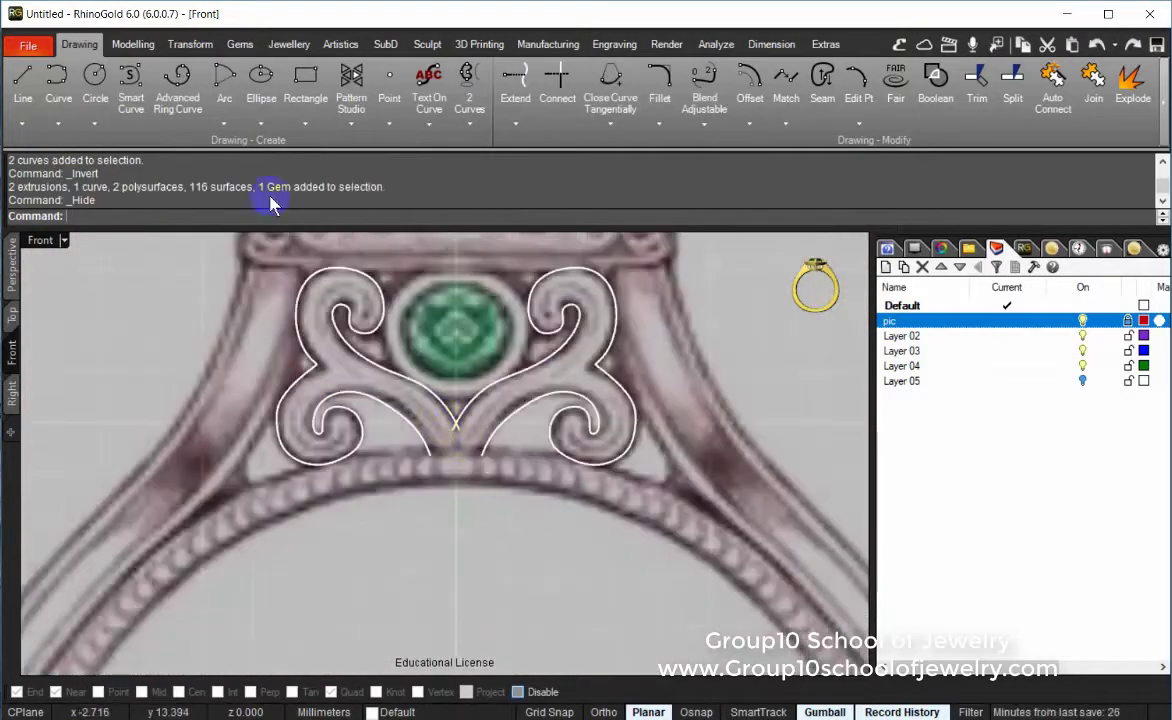
{"action": "scroll", "coordinate": [510, 450], "scroll_direction": "down", "scroll_amount": 3}
Step: Check the filigree pieces' placement under the head in the perspective and side views
{"action": "key", "text": "ctrl+F4"}
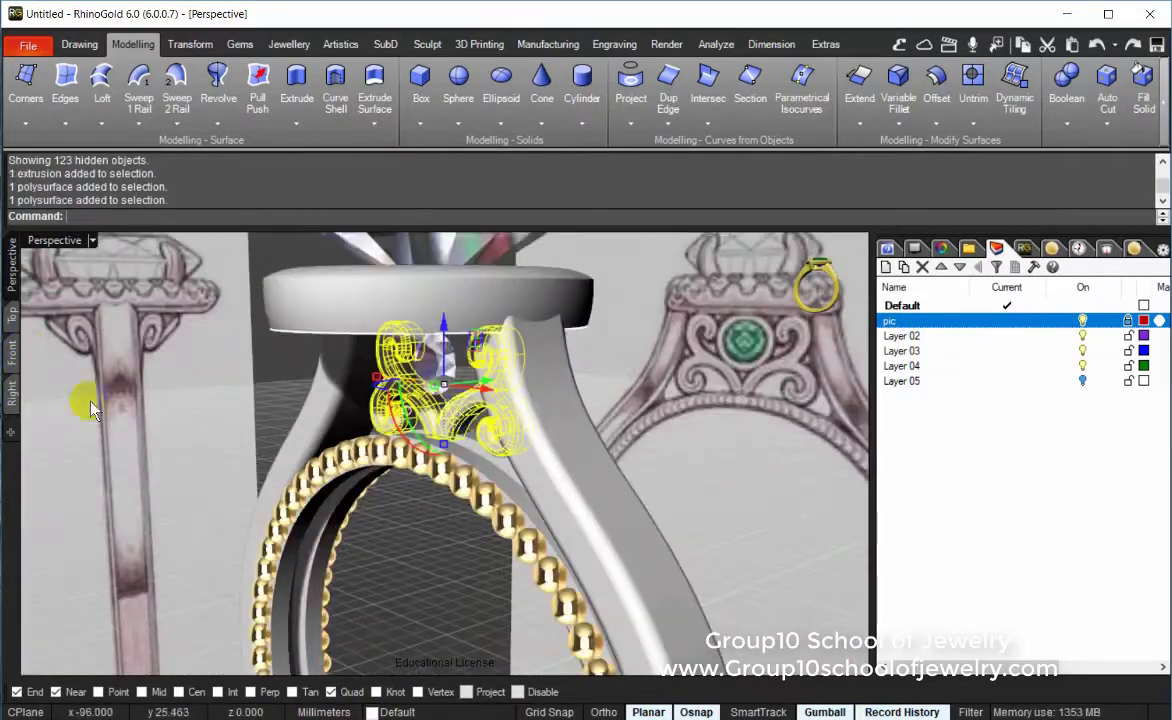
{"action": "left_click", "coordinate": [12, 391]}
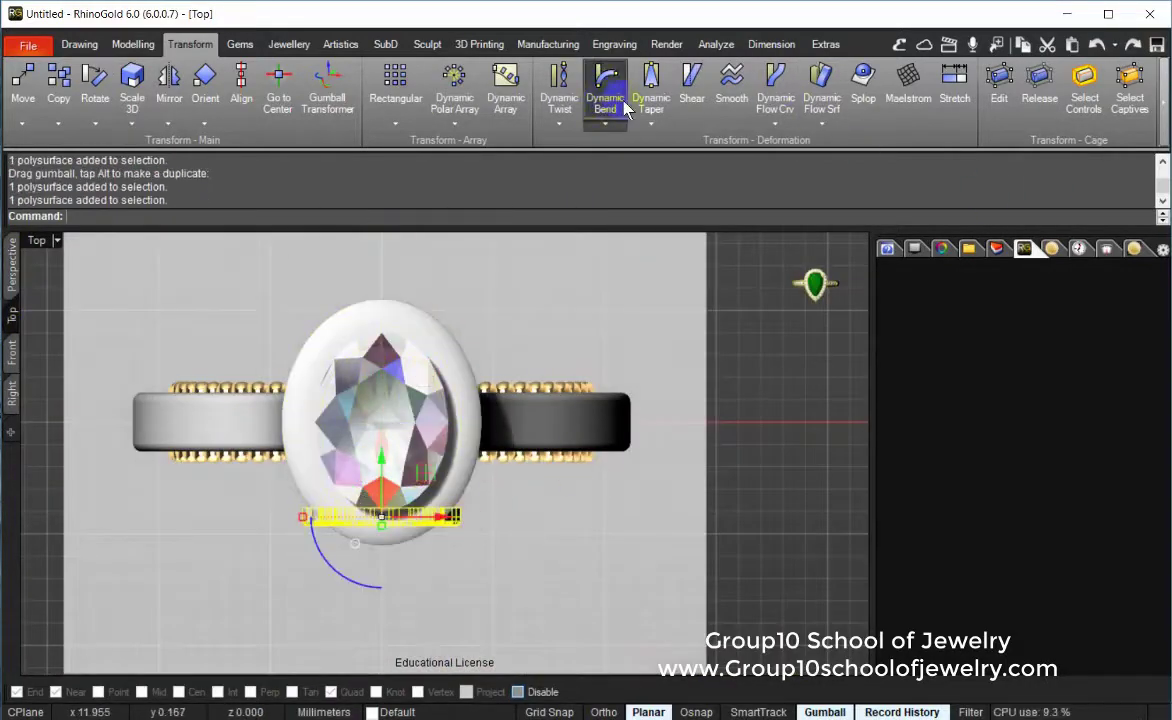
Step: Dynamic-bend the filigree scroll, then tilt it with the gumball to follow the shank
{"action": "left_click", "coordinate": [606, 100]}
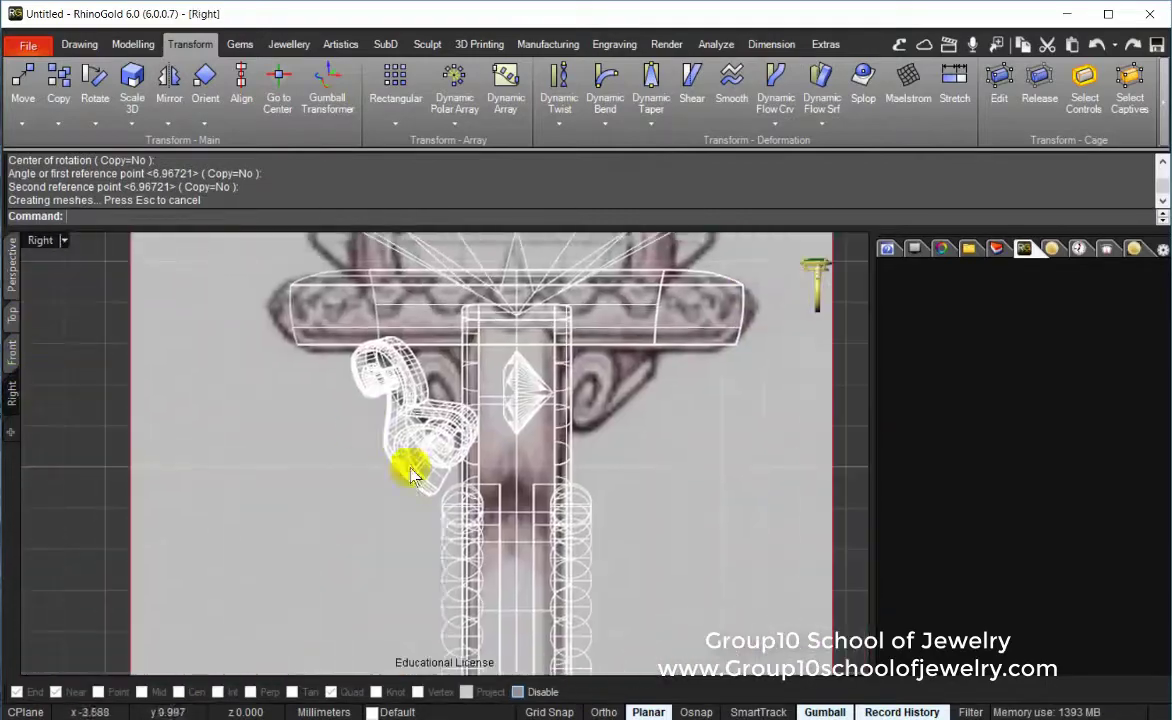
{"action": "left_click_drag", "start_coordinate": [334, 442], "coordinate": [309, 402]}
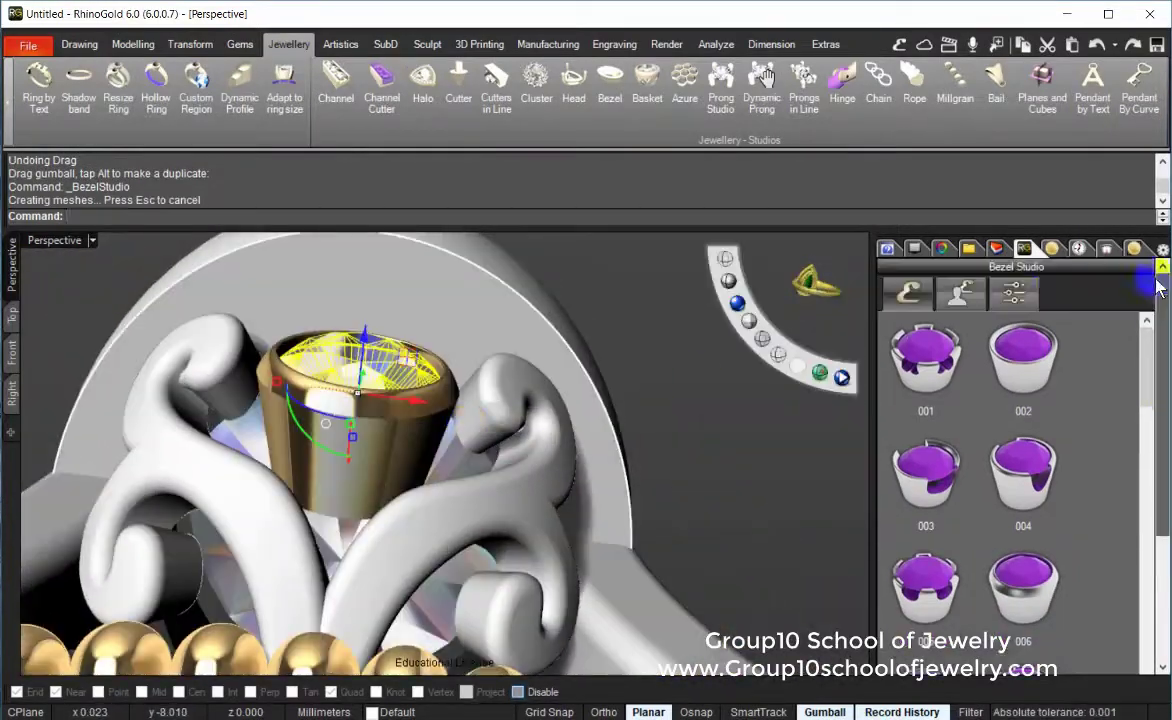
Step: Mirror the small side-stone bezel to the ring's opposite side, then view it from the front
{"action": "left_click", "coordinate": [925, 360]}
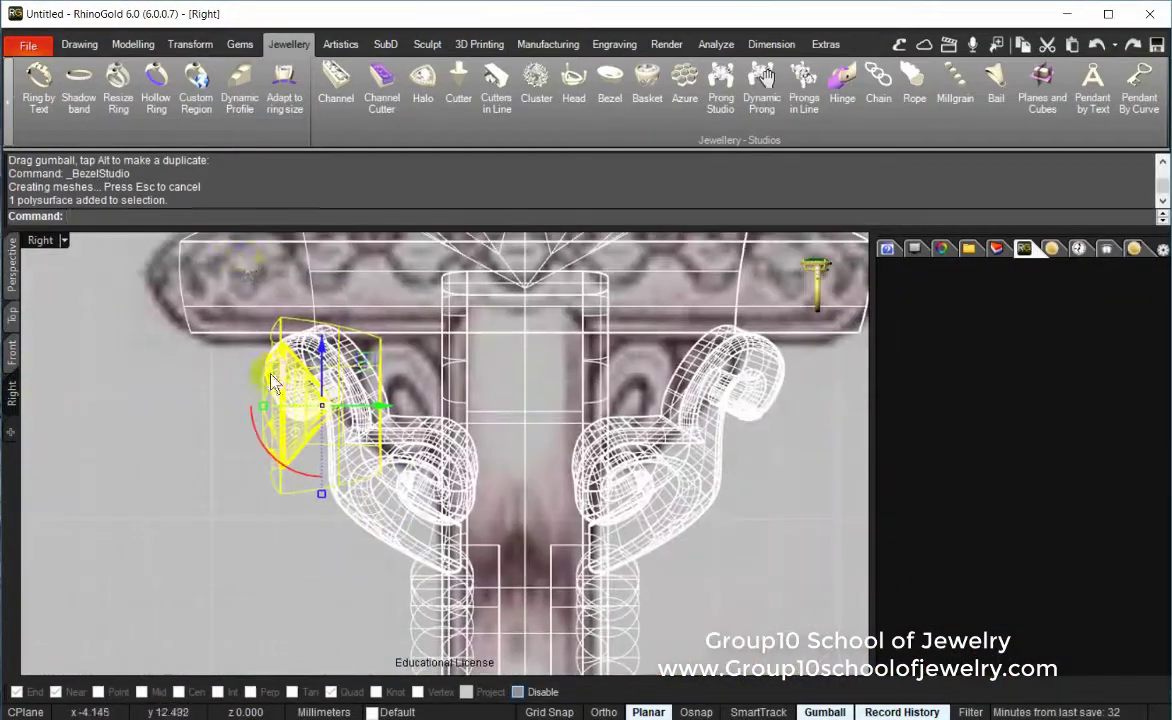
{"action": "left_click", "coordinate": [190, 44]}
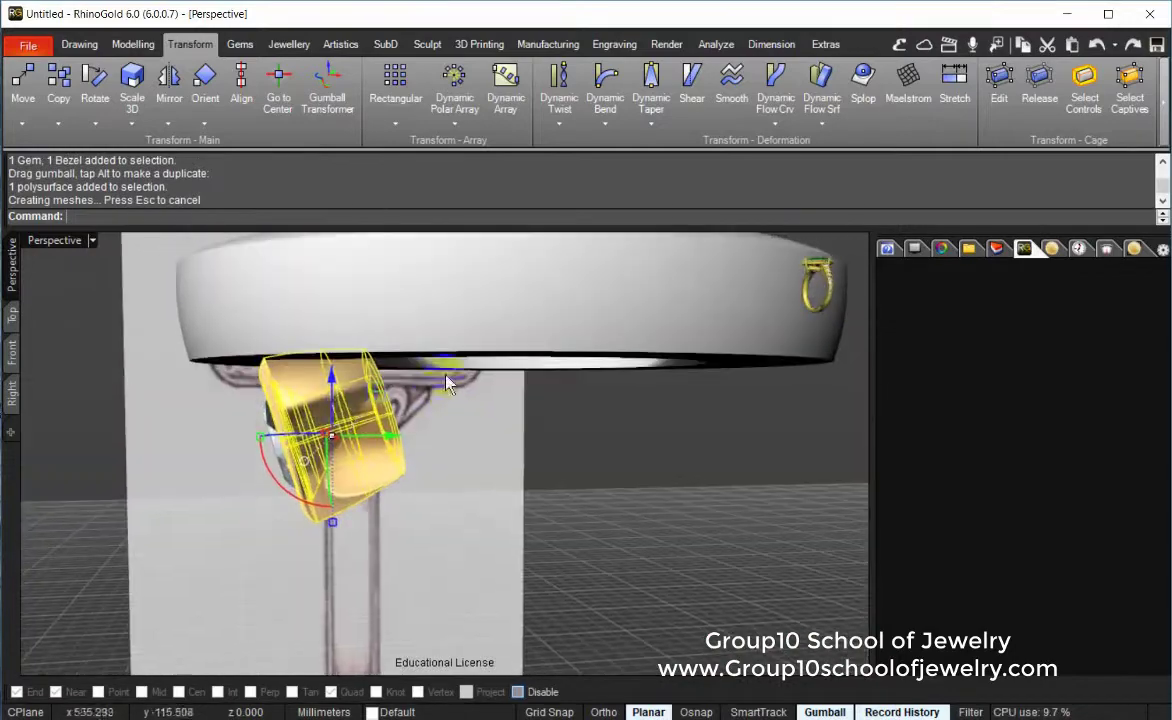
{"action": "middle_click", "coordinate": [520, 487]}
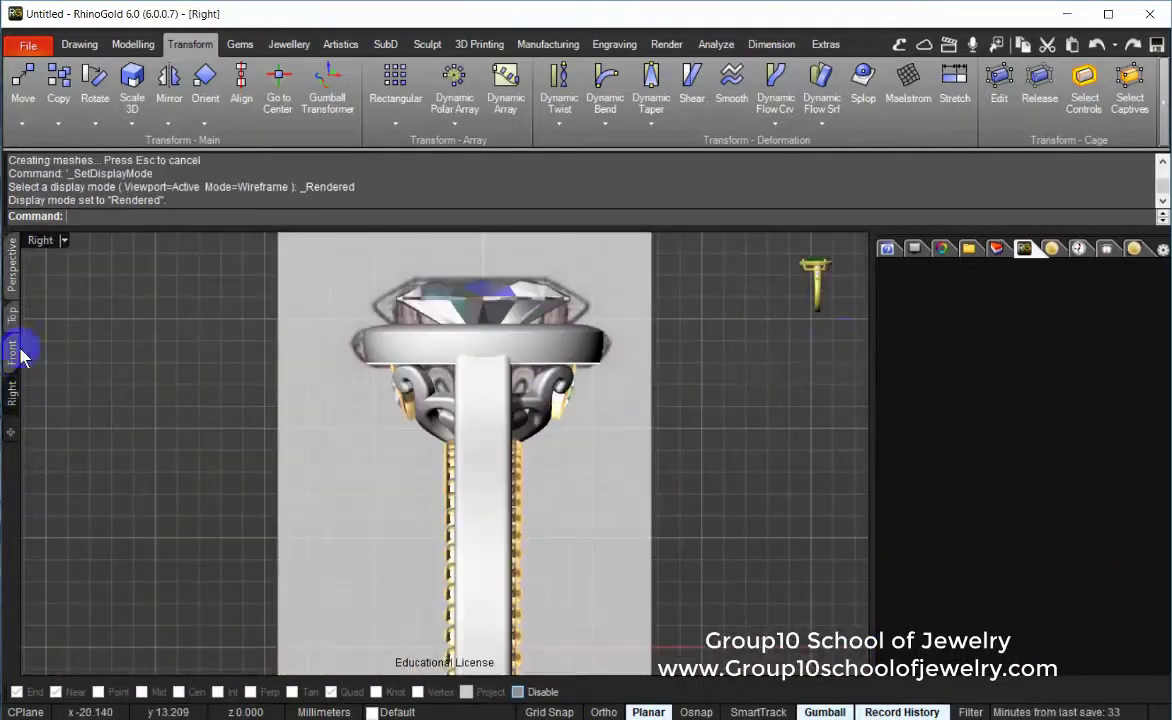
{"action": "left_click", "coordinate": [22, 355]}
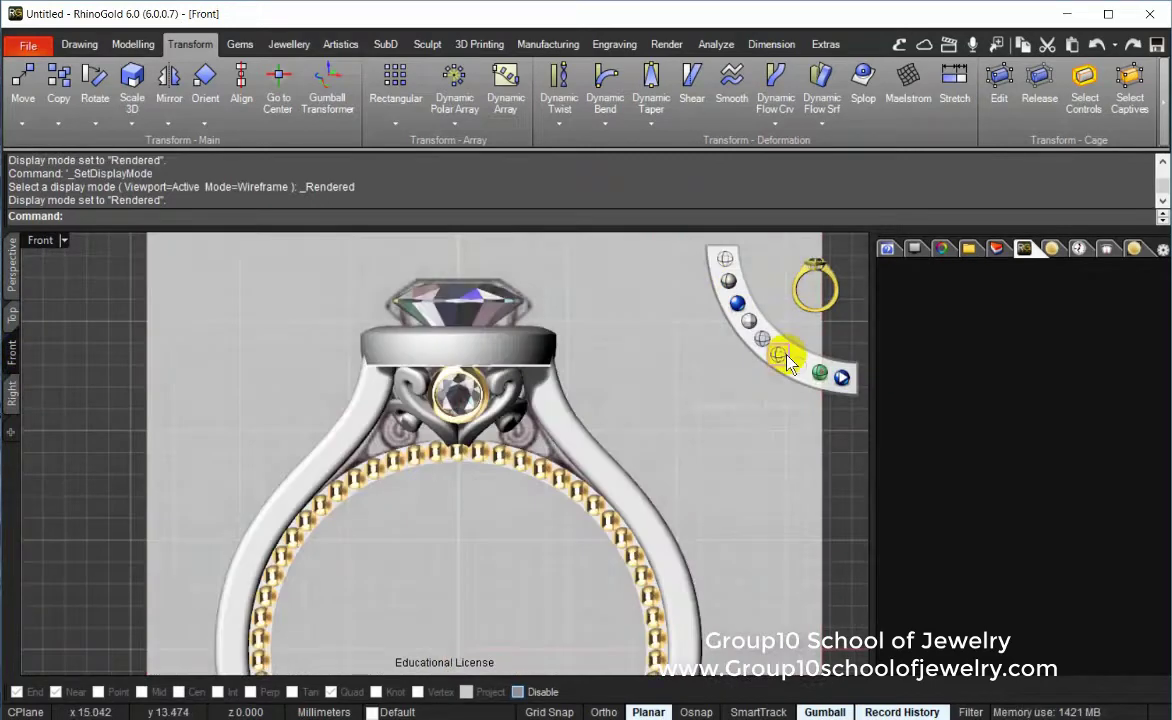
Step: Select the filigree scroll and loft a surface between its border curves
{"action": "left_click", "coordinate": [583, 432]}
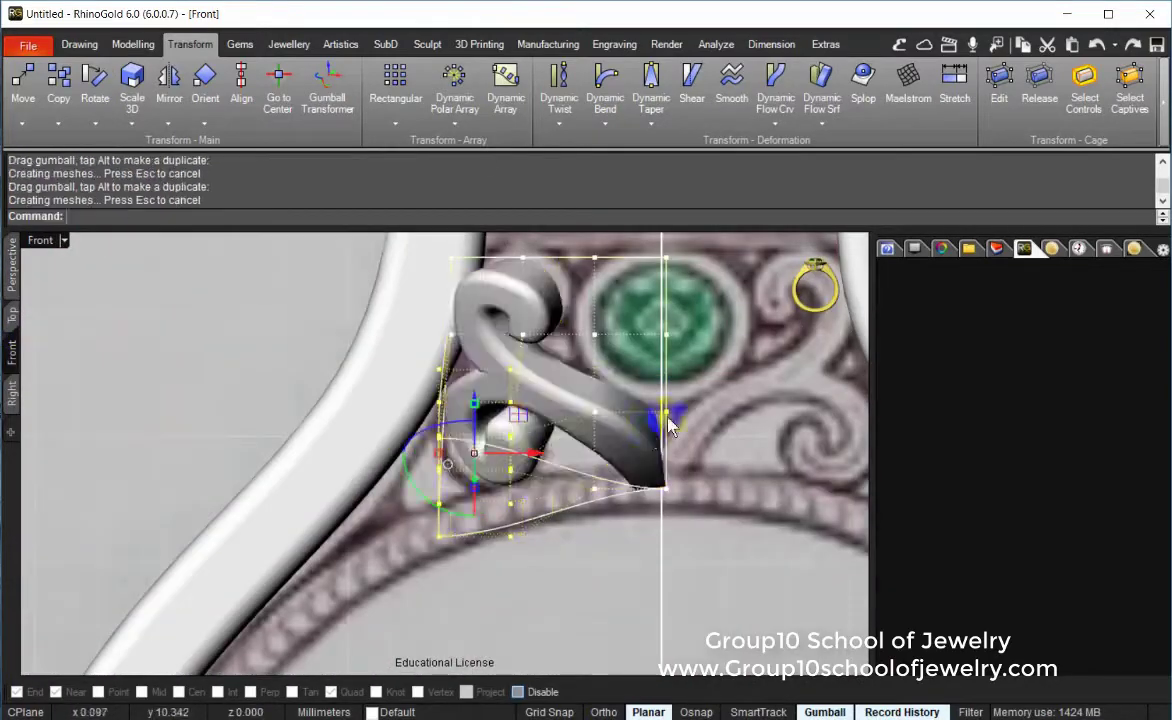
{"action": "left_click", "coordinate": [12, 390]}
{"action": "left_click", "coordinate": [12, 265]}
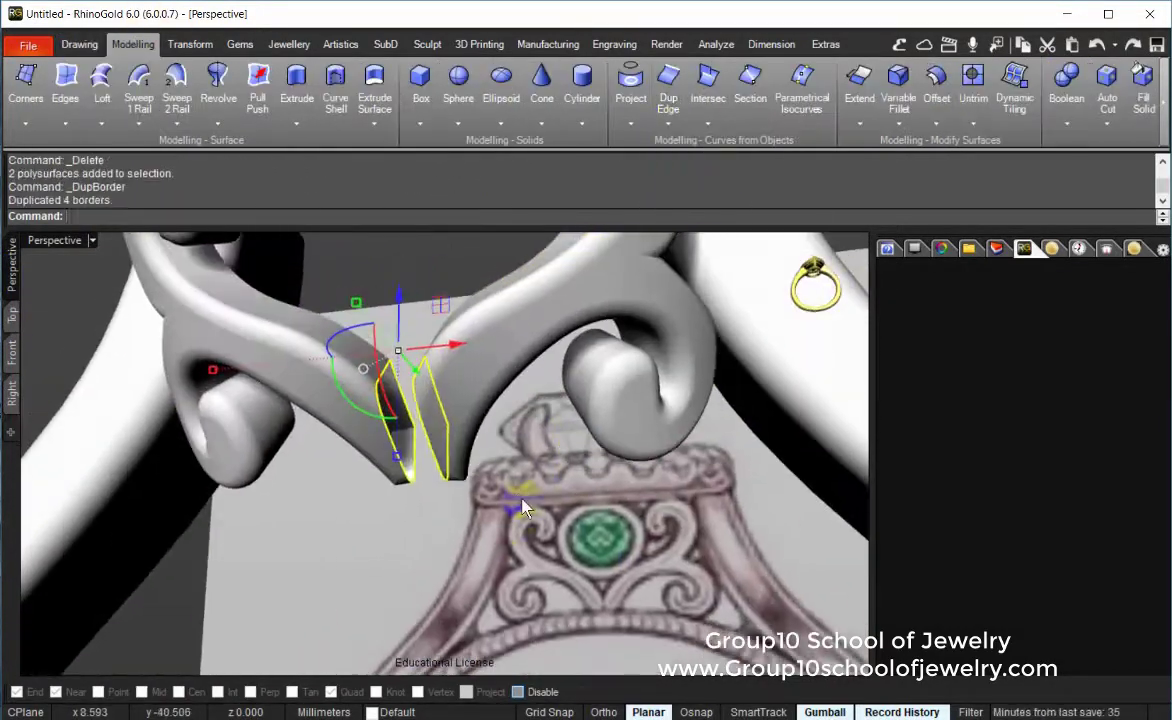
{"action": "key", "text": "Return"}
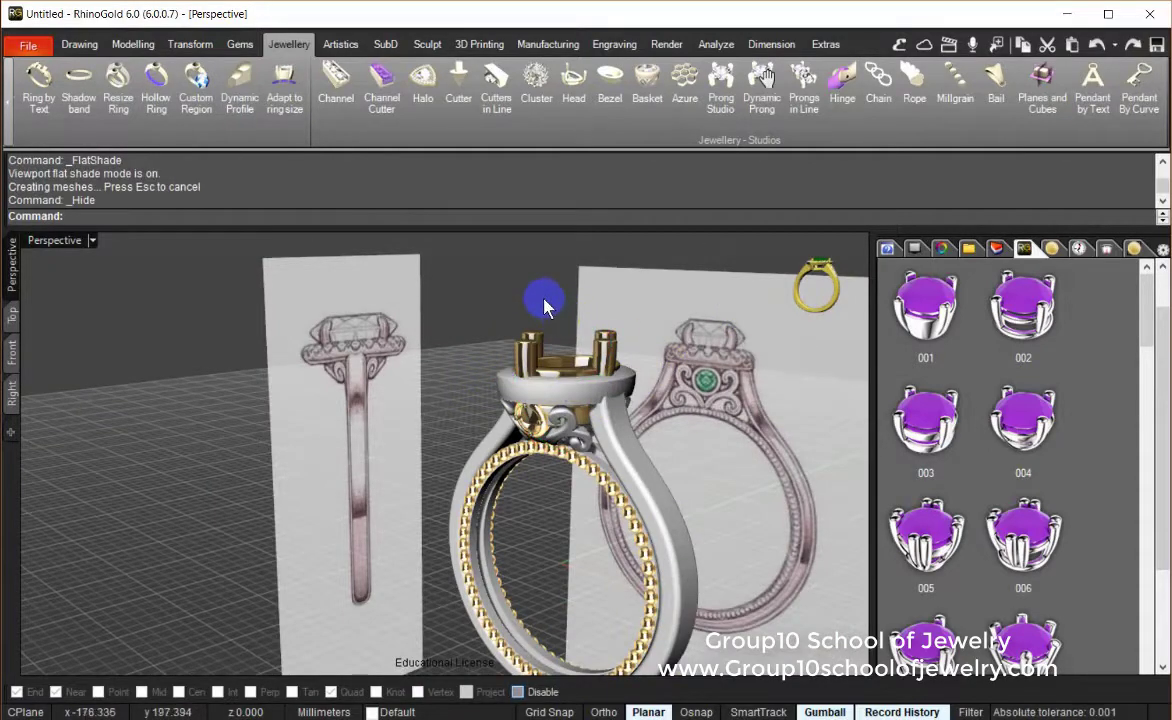
Step: Save the model to the Desktop under the name 'ring'
{"action": "right_click", "coordinate": [781, 292]}
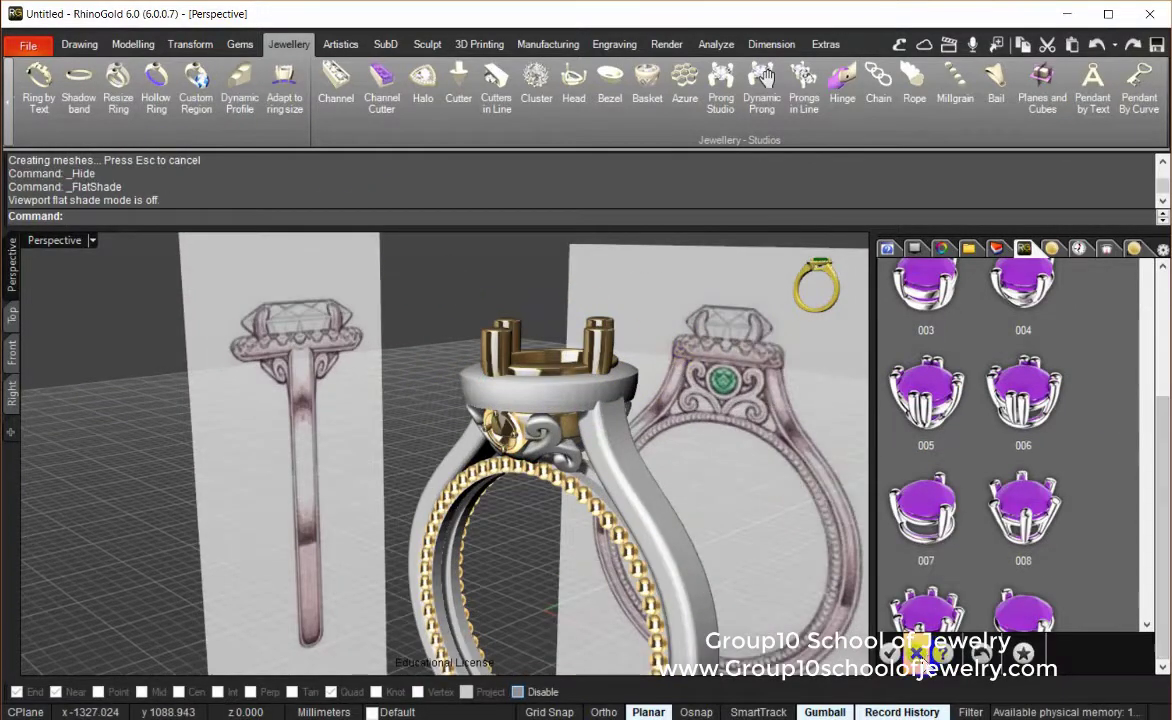
{"action": "left_click", "coordinate": [28, 46]}
{"action": "left_click", "coordinate": [58, 154]}
{"action": "left_click", "coordinate": [365, 238]}
{"action": "left_click", "coordinate": [478, 589]}
{"action": "type", "text": "ring"}
{"action": "key", "text": "Return"}
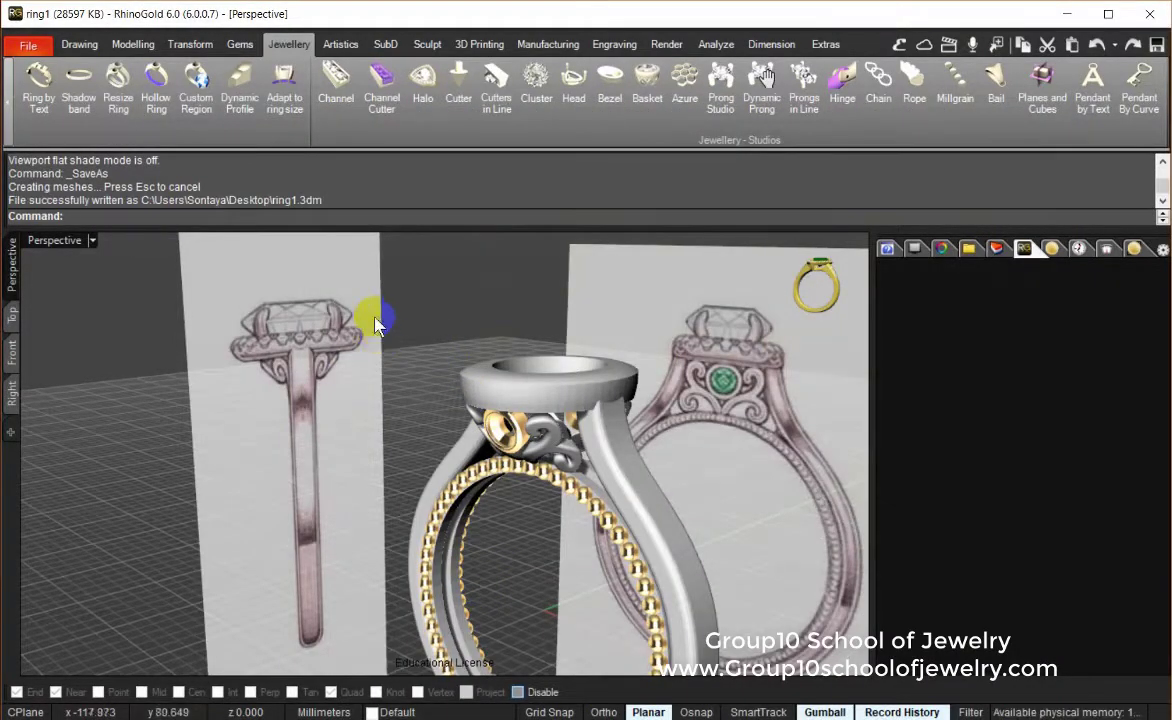
Step: Show the hidden pieces again and orbit in toward the gallery
{"action": "right_click_drag", "start_coordinate": [376, 325], "coordinate": [508, 436]}
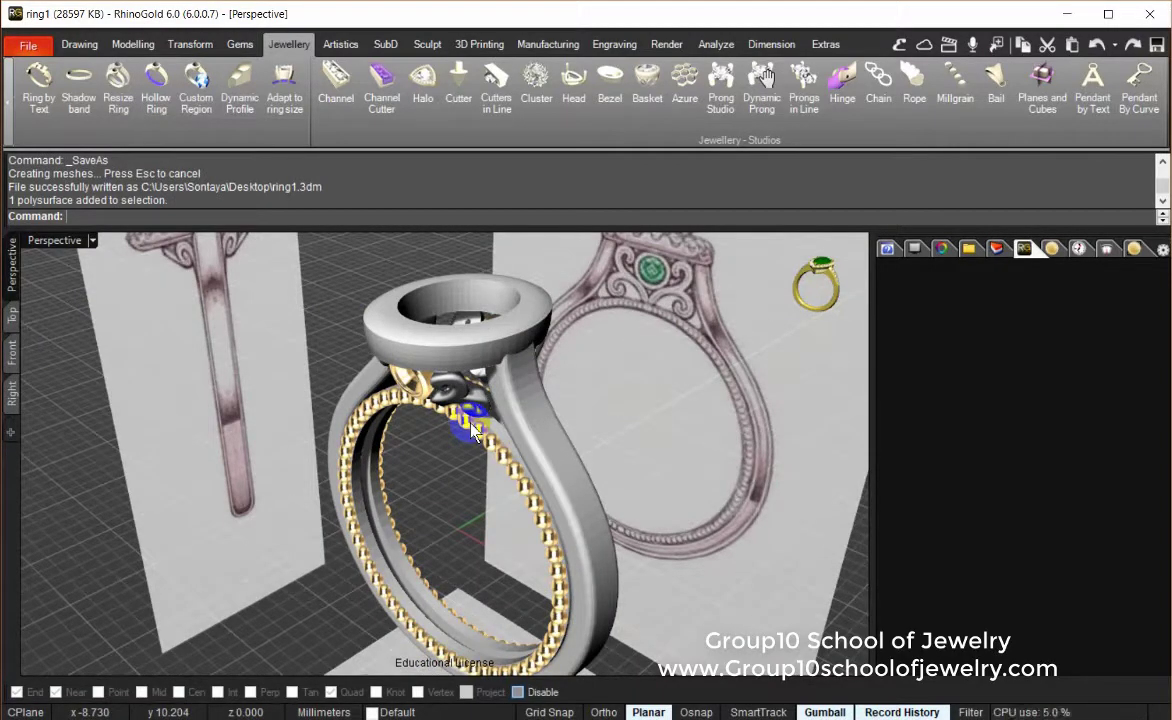
{"action": "key", "text": "ctrl+alt+h"}
{"action": "mouse_move", "coordinate": [636, 440]}
{"action": "right_mouse_down"}
{"action": "mouse_move", "coordinate": [709, 343]}
{"action": "mouse_move", "coordinate": [338, 395]}
{"action": "mouse_move", "coordinate": [644, 398]}
{"action": "mouse_move", "coordinate": [581, 411]}
{"action": "mouse_move", "coordinate": [662, 374]}
{"action": "mouse_move", "coordinate": [648, 410]}
{"action": "right_mouse_up"}
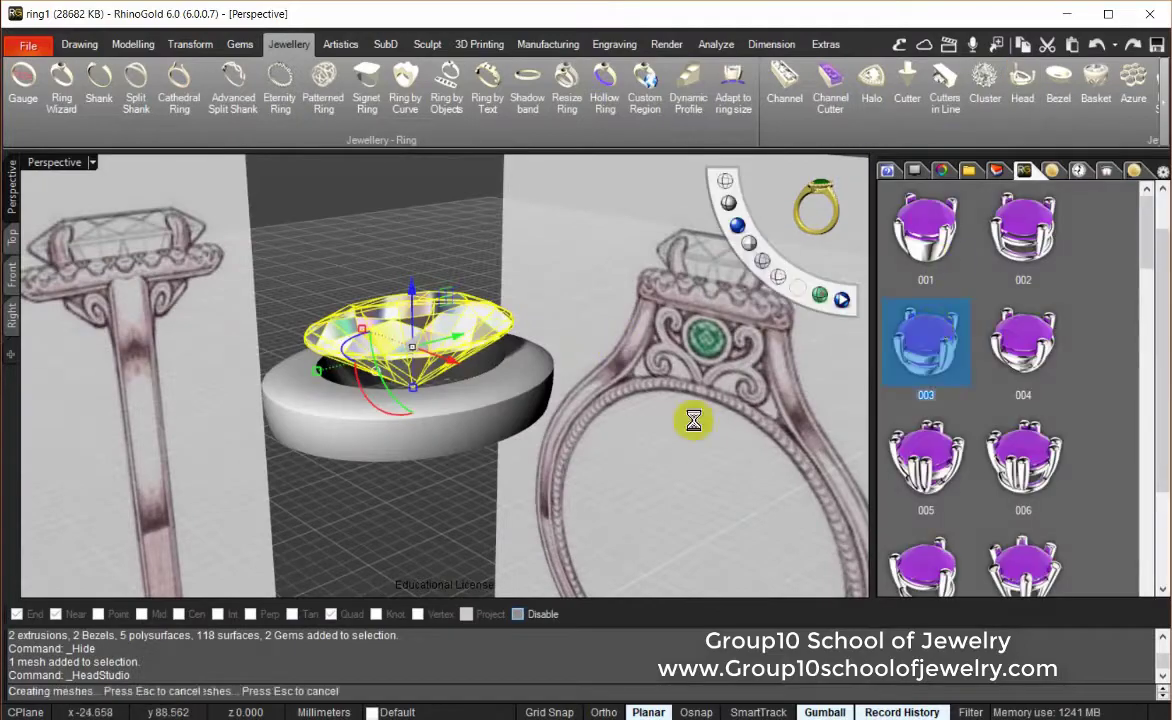
Step: Apply four-prong head 003 to the centre stone and resize its support ring in wireframe
{"action": "left_click", "coordinate": [936, 277]}
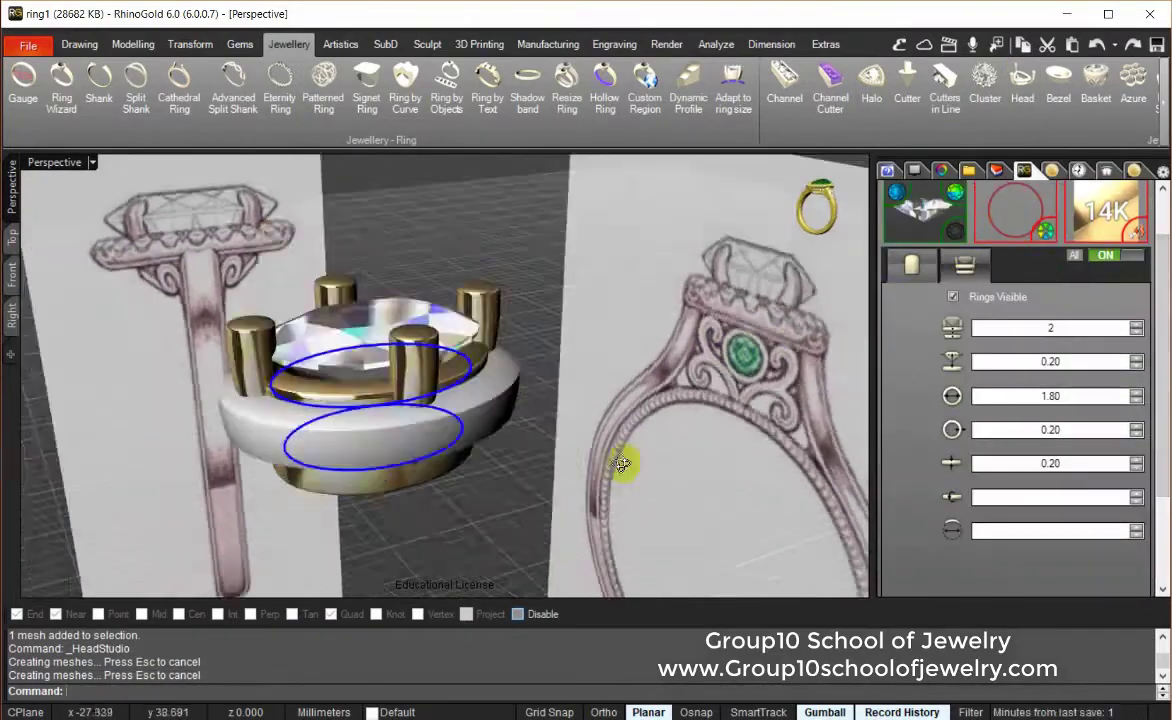
{"action": "left_click", "coordinate": [725, 181]}
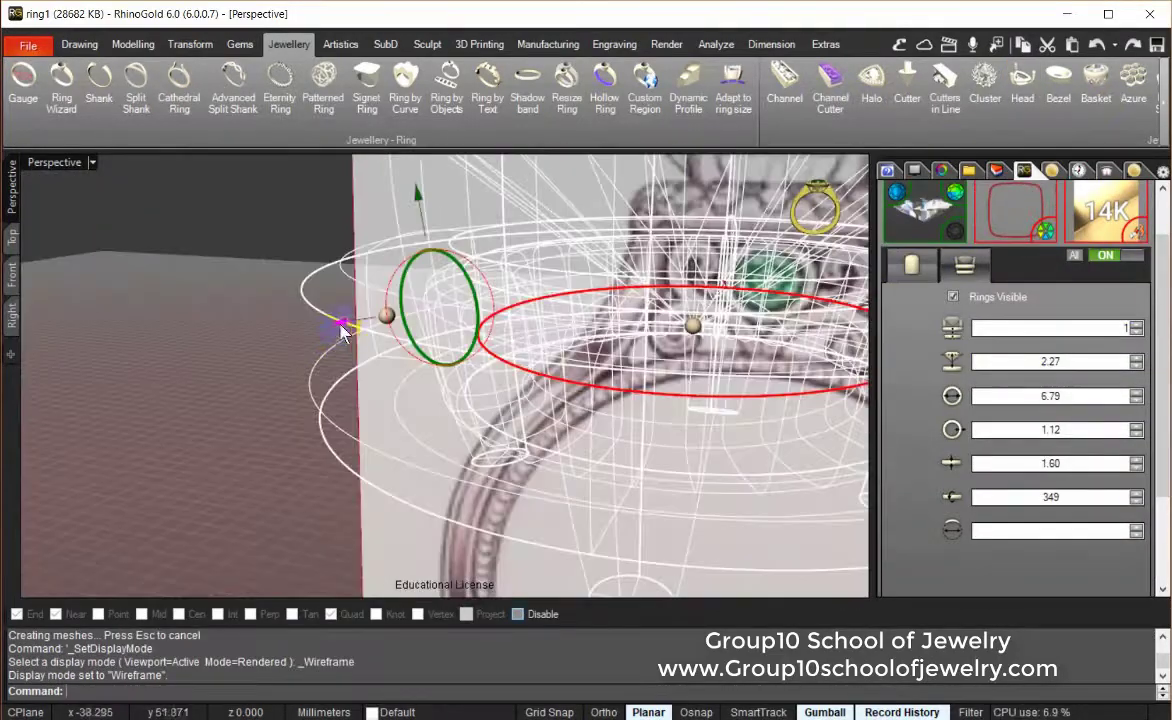
{"action": "right_click_drag", "start_coordinate": [369, 322], "coordinate": [688, 460]}
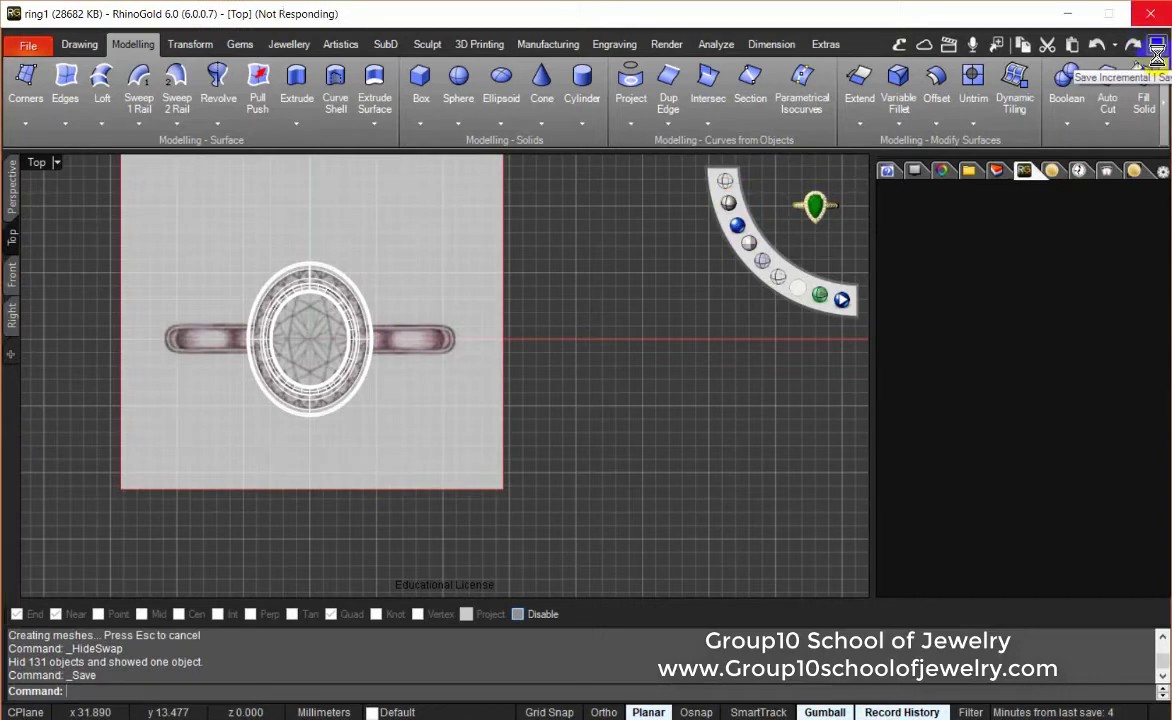
Step: Set the top view to wireframe and show the halo ring shaded in perspective
{"action": "right_click", "coordinate": [668, 343]}
{"action": "left_click", "coordinate": [350, 285]}
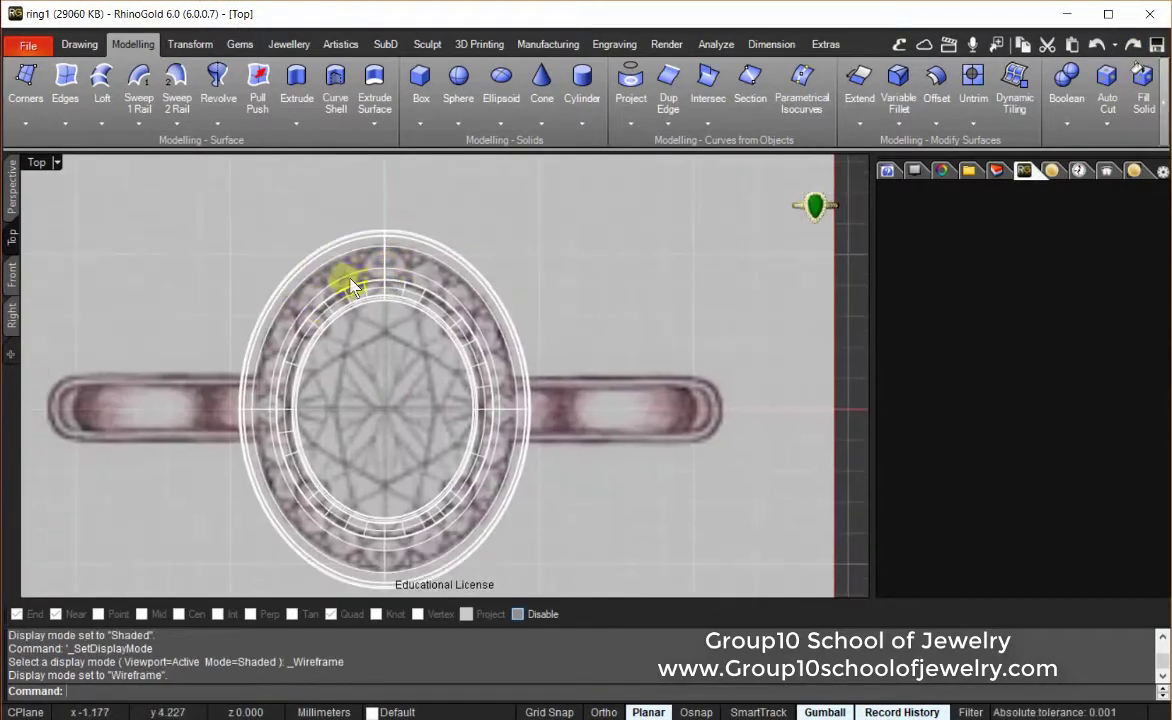
{"action": "scroll", "coordinate": [455, 283], "scroll_direction": "down", "scroll_amount": 1}
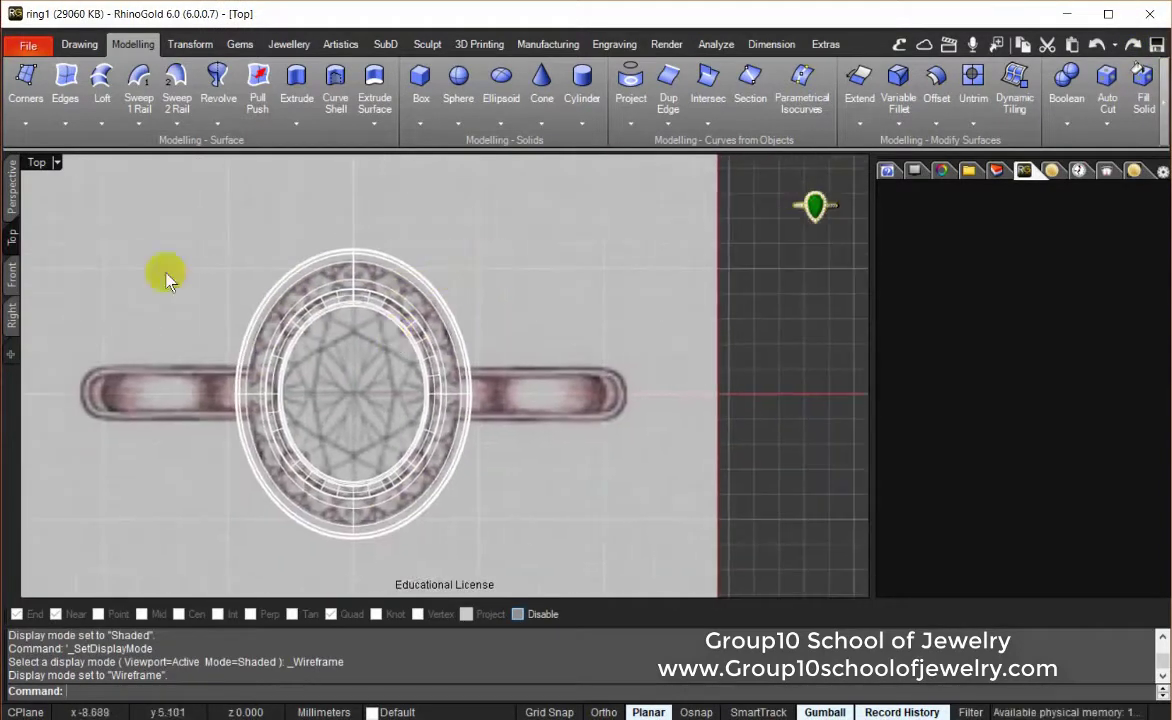
{"action": "left_click", "coordinate": [12, 185]}
{"action": "left_click", "coordinate": [760, 222]}
{"action": "scroll", "coordinate": [426, 348], "scroll_direction": "up", "scroll_amount": 2}
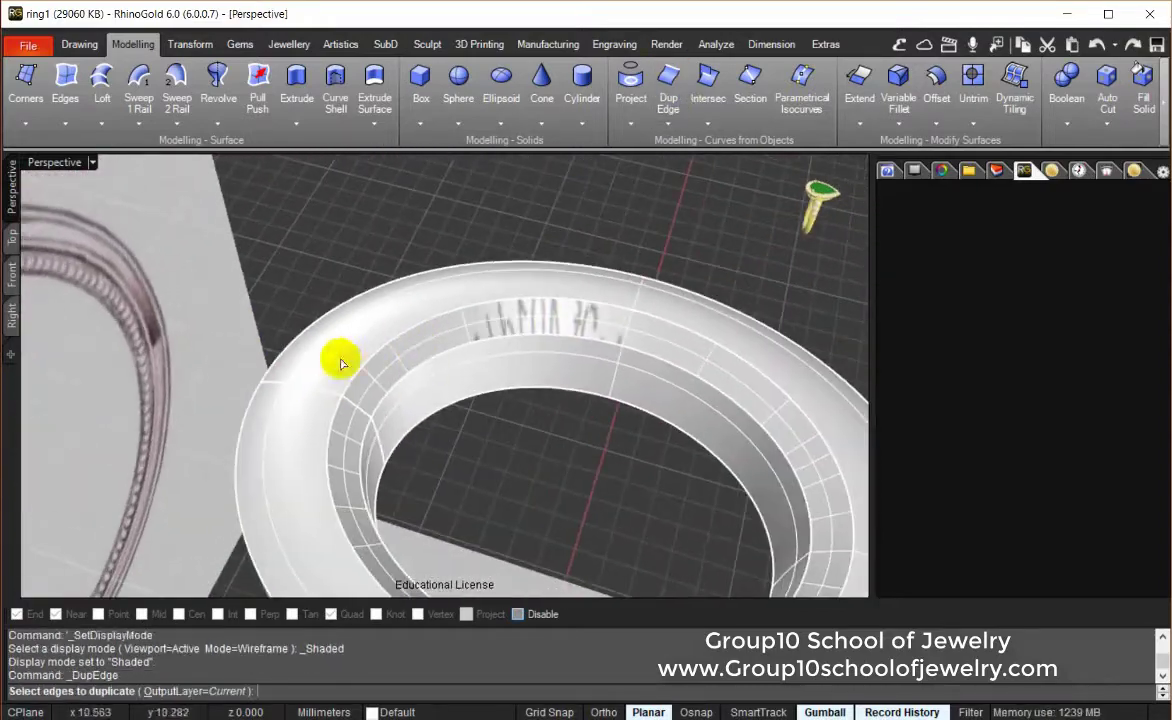
Step: Extract the isocurve running around the top of the halo surface
{"action": "left_click", "coordinate": [420, 342]}
{"action": "scroll", "coordinate": [382, 350], "scroll_direction": "down", "scroll_amount": 2}
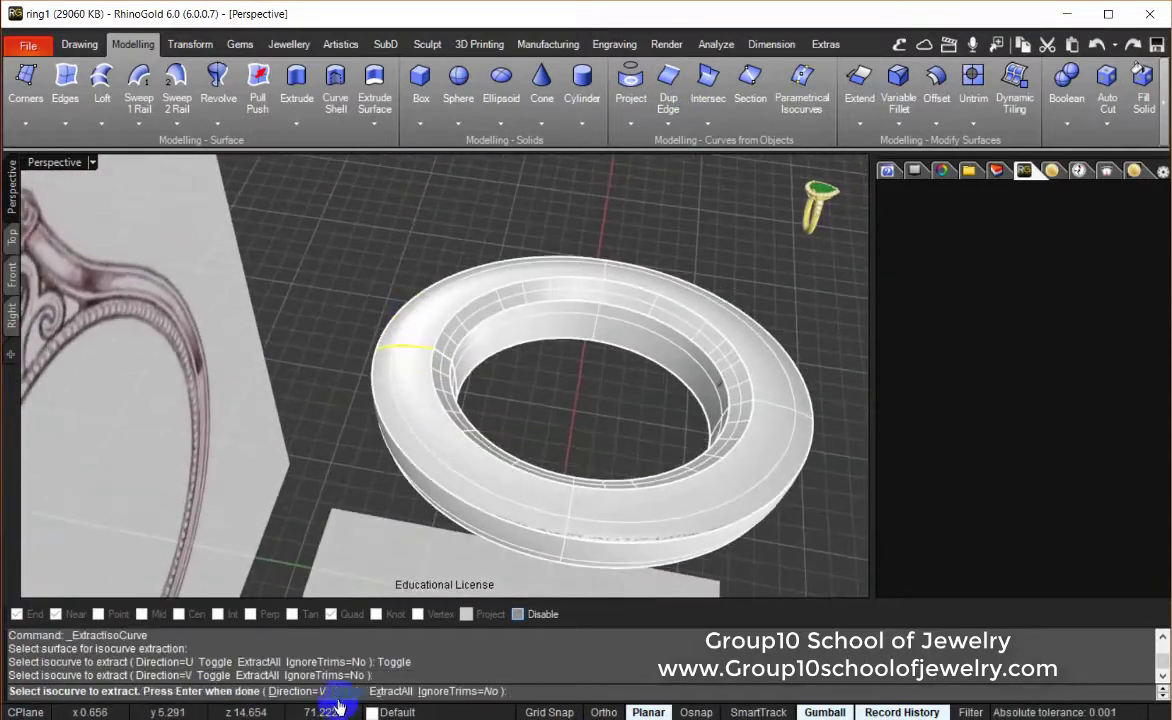
{"action": "left_click", "coordinate": [520, 614]}
{"action": "left_click", "coordinate": [411, 343]}
{"action": "key", "text": "Return"}
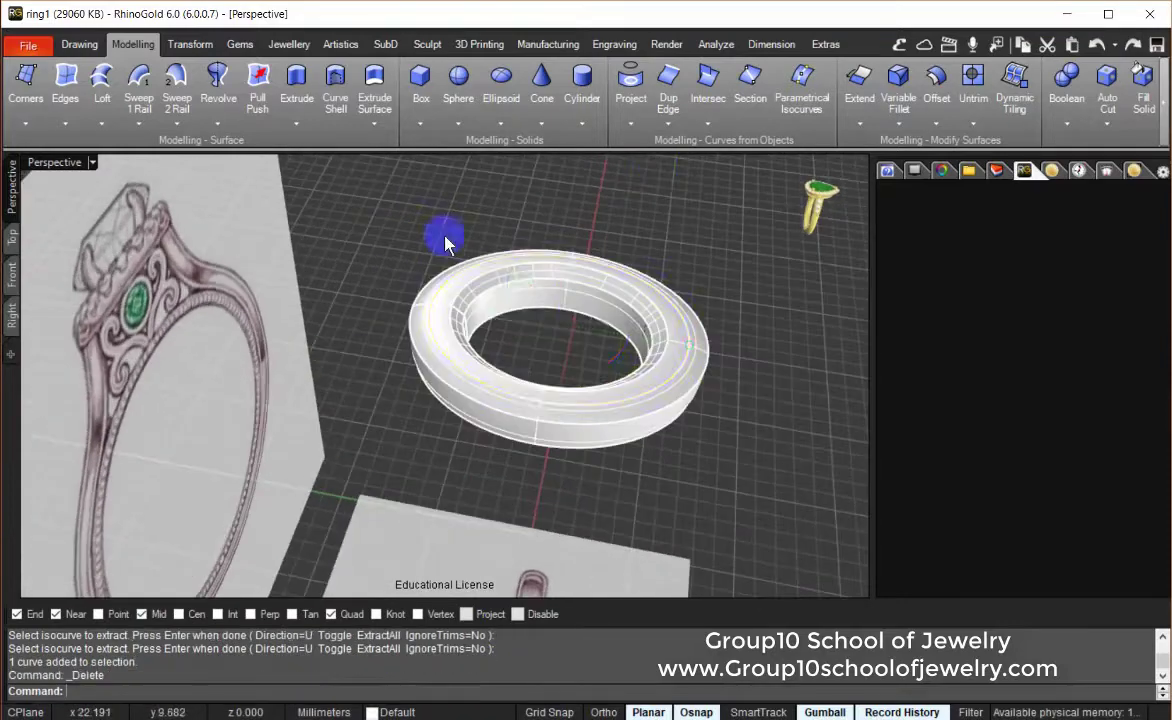
Step: Extract the halo's top face as a separate surface
{"action": "left_click", "coordinate": [548, 44]}
{"action": "left_click", "coordinate": [614, 44]}
{"action": "left_click", "coordinate": [240, 44]}
{"action": "mouse_move", "coordinate": [387, 316]}
{"action": "right_mouse_down"}
{"action": "mouse_move", "coordinate": [375, 347]}
{"action": "mouse_move", "coordinate": [411, 362]}
{"action": "right_mouse_up"}
{"action": "left_click", "coordinate": [133, 44]}
{"action": "left_click", "coordinate": [715, 123]}
{"action": "left_click", "coordinate": [700, 250]}
{"action": "left_click", "coordinate": [411, 362]}
{"action": "key", "text": "Return"}
{"action": "left_click", "coordinate": [240, 44]}
Step: Place 20 brilliant gems of 1.20 mm along the halo curve, then launch Cutters in Line
{"action": "left_click", "coordinate": [63, 90]}
{"action": "left_click", "coordinate": [663, 390]}
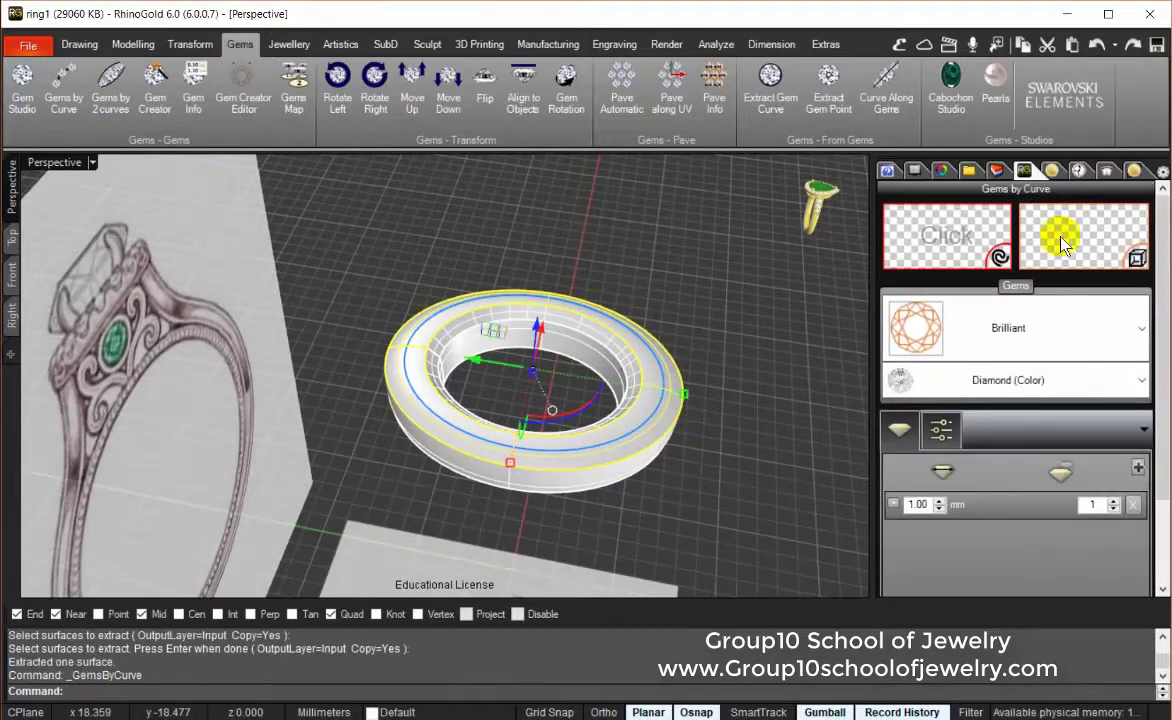
{"action": "left_click", "coordinate": [953, 250]}
{"action": "left_click", "coordinate": [387, 327]}
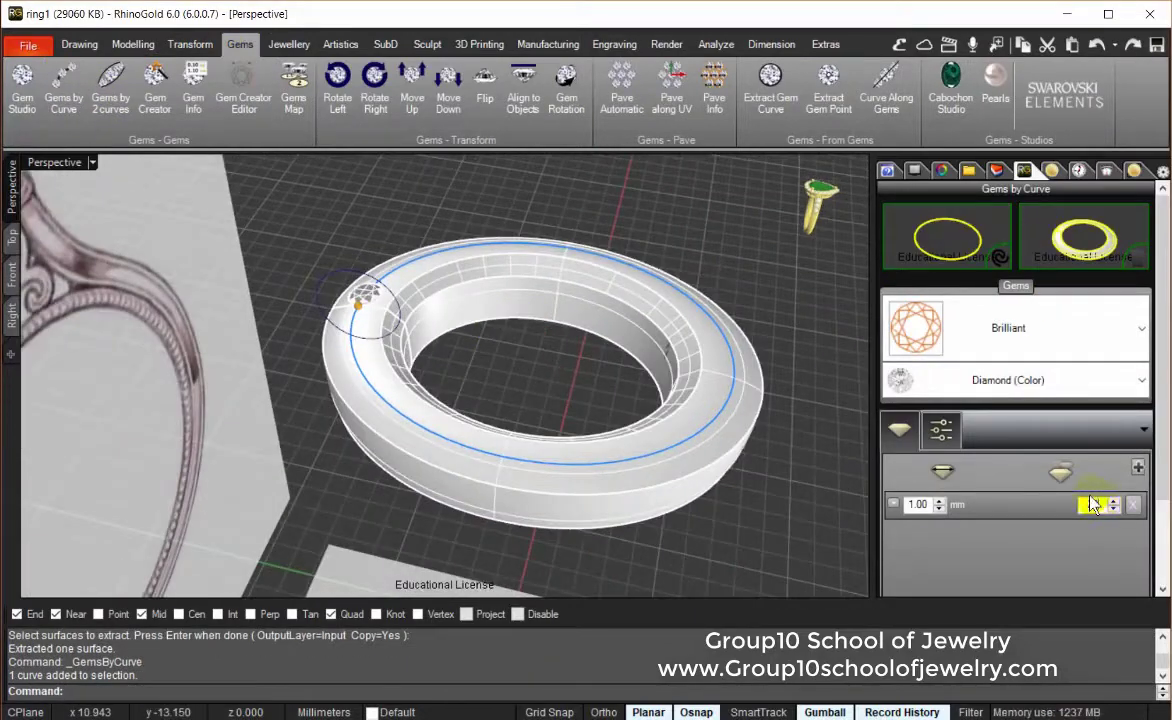
{"action": "type", "text": "20"}
{"action": "right_click_drag", "start_coordinate": [523, 353], "coordinate": [432, 314]}
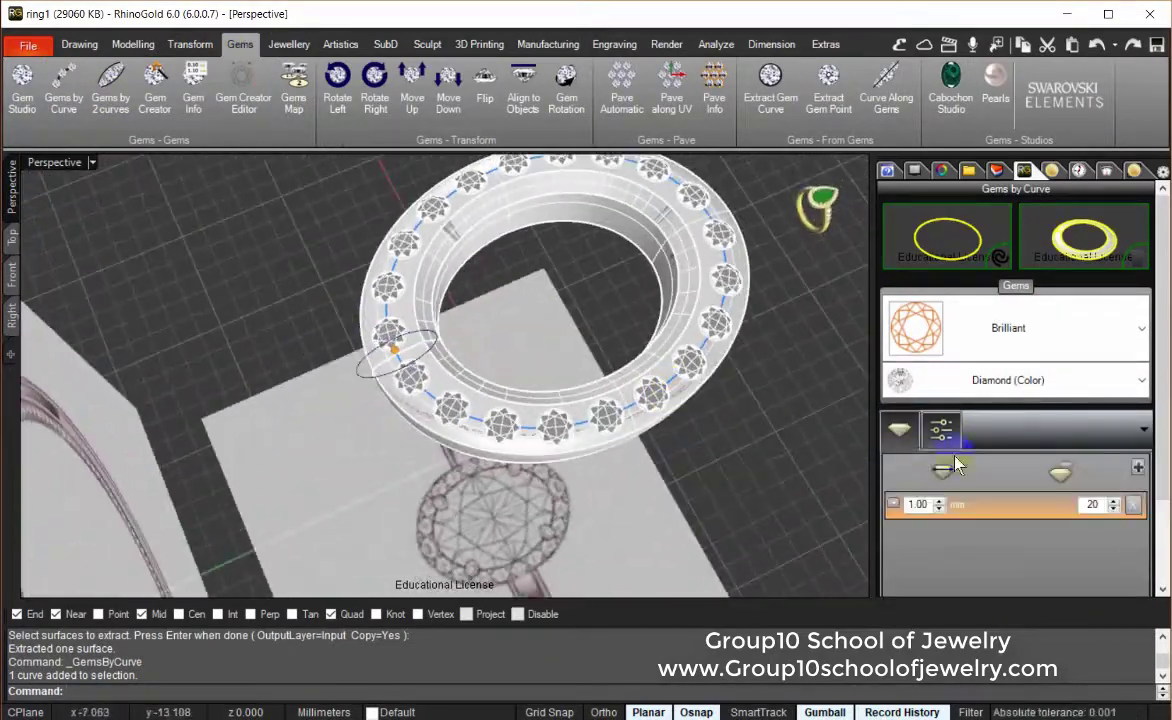
{"action": "left_click", "coordinate": [955, 464]}
{"action": "right_click_drag", "start_coordinate": [712, 490], "coordinate": [670, 410]}
{"action": "scroll", "coordinate": [895, 540], "scroll_direction": "down", "scroll_amount": 3}
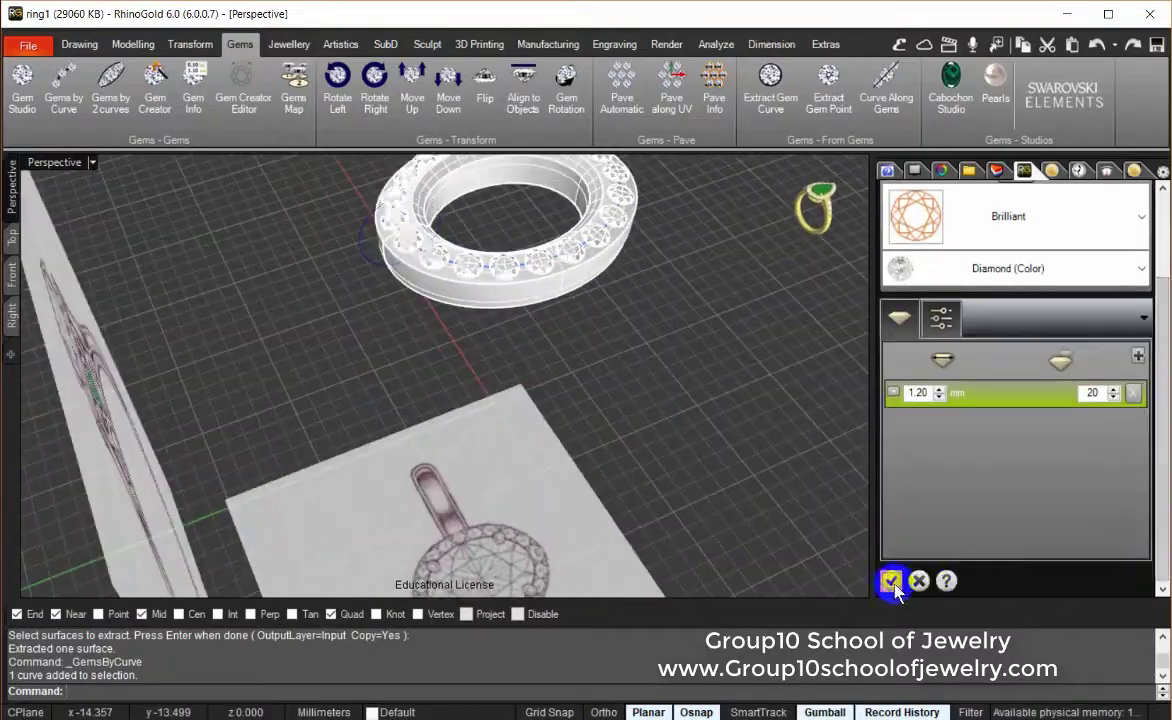
{"action": "left_click", "coordinate": [893, 585]}
{"action": "middle_click", "coordinate": [830, 250]}
{"action": "left_click", "coordinate": [793, 168]}
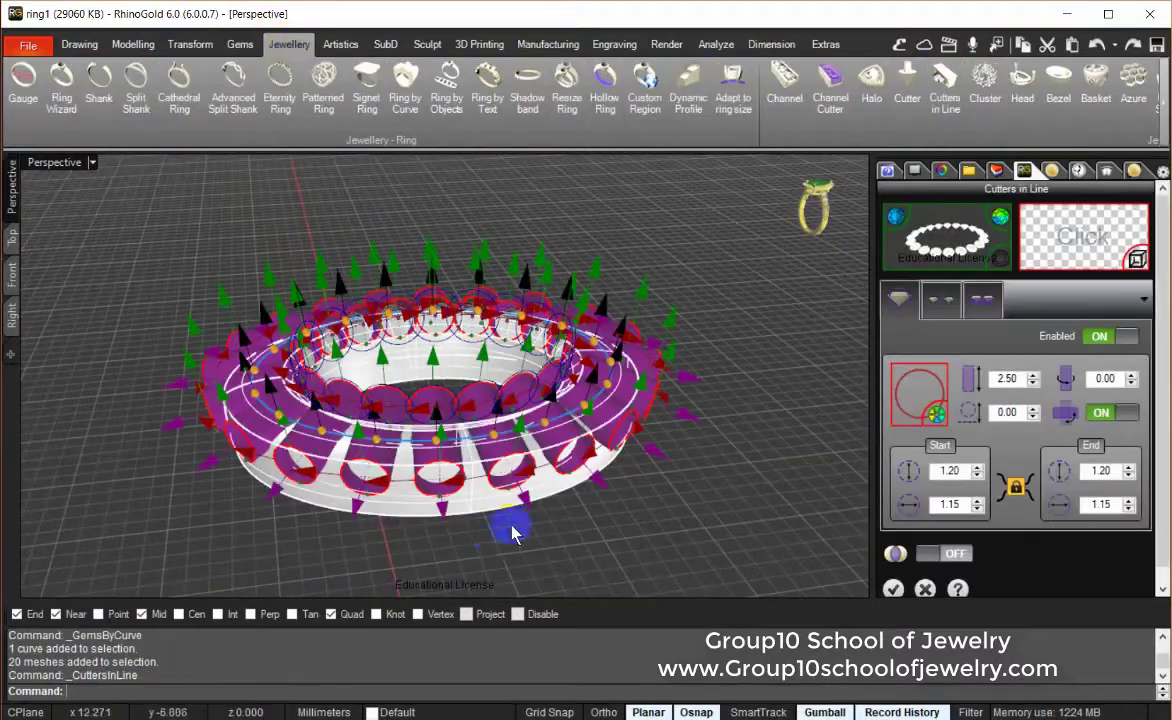
Step: Set the in-line cutters' lower end width to 0.69
{"action": "scroll", "coordinate": [512, 533], "scroll_direction": "up", "scroll_amount": 5}
{"action": "right_click_drag", "start_coordinate": [552, 411], "coordinate": [730, 510]}
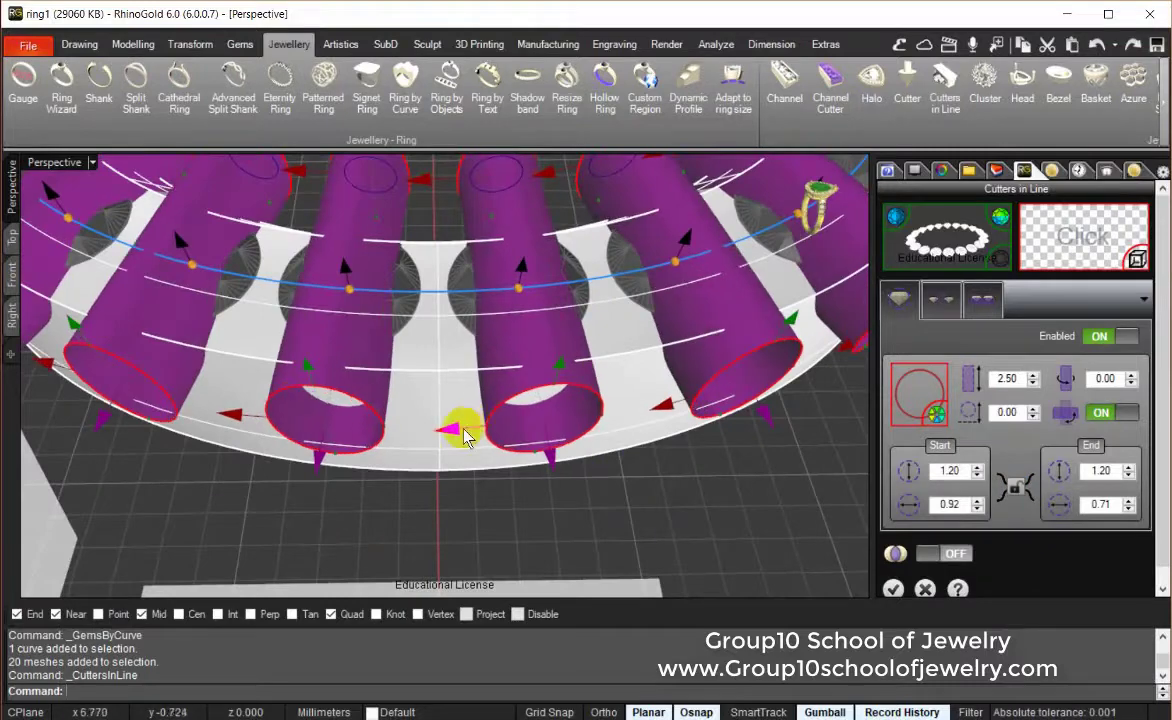
{"action": "right_click_drag", "start_coordinate": [465, 435], "coordinate": [471, 235]}
{"action": "scroll", "coordinate": [471, 300], "scroll_direction": "down", "scroll_amount": 5}
{"action": "scroll", "coordinate": [484, 374], "scroll_direction": "up", "scroll_amount": 4}
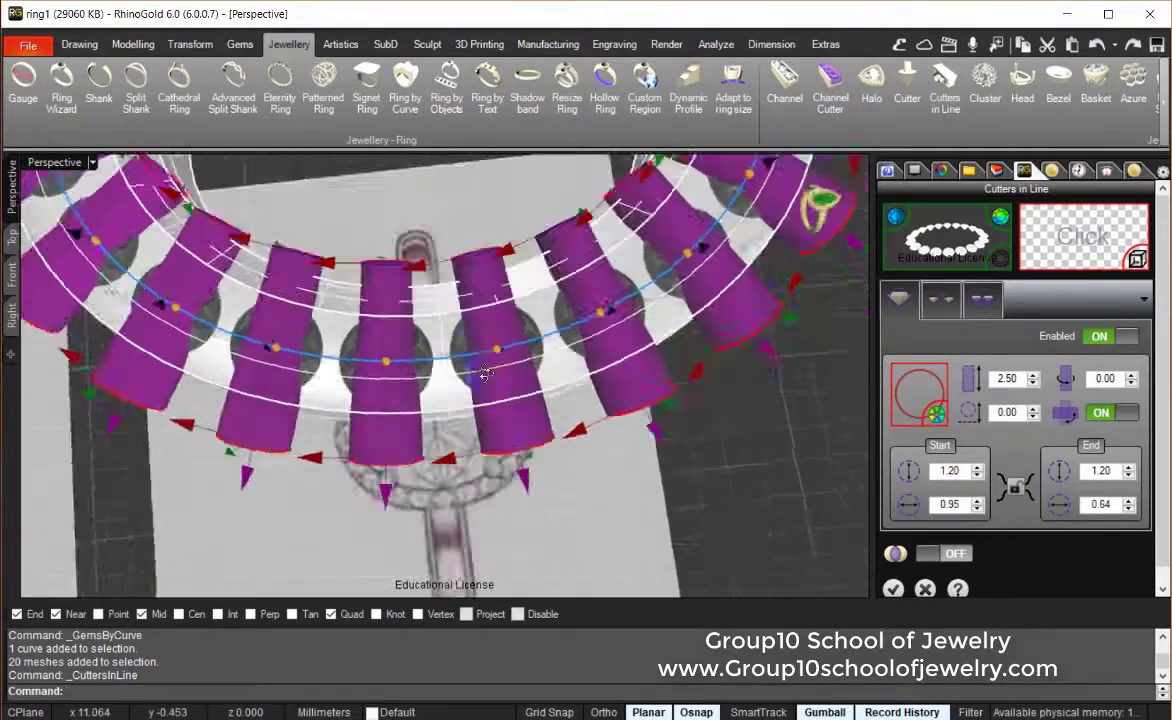
{"action": "mouse_move", "coordinate": [484, 374]}
{"action": "right_mouse_down"}
{"action": "mouse_move", "coordinate": [440, 303]}
{"action": "mouse_move", "coordinate": [445, 484]}
{"action": "right_mouse_up"}
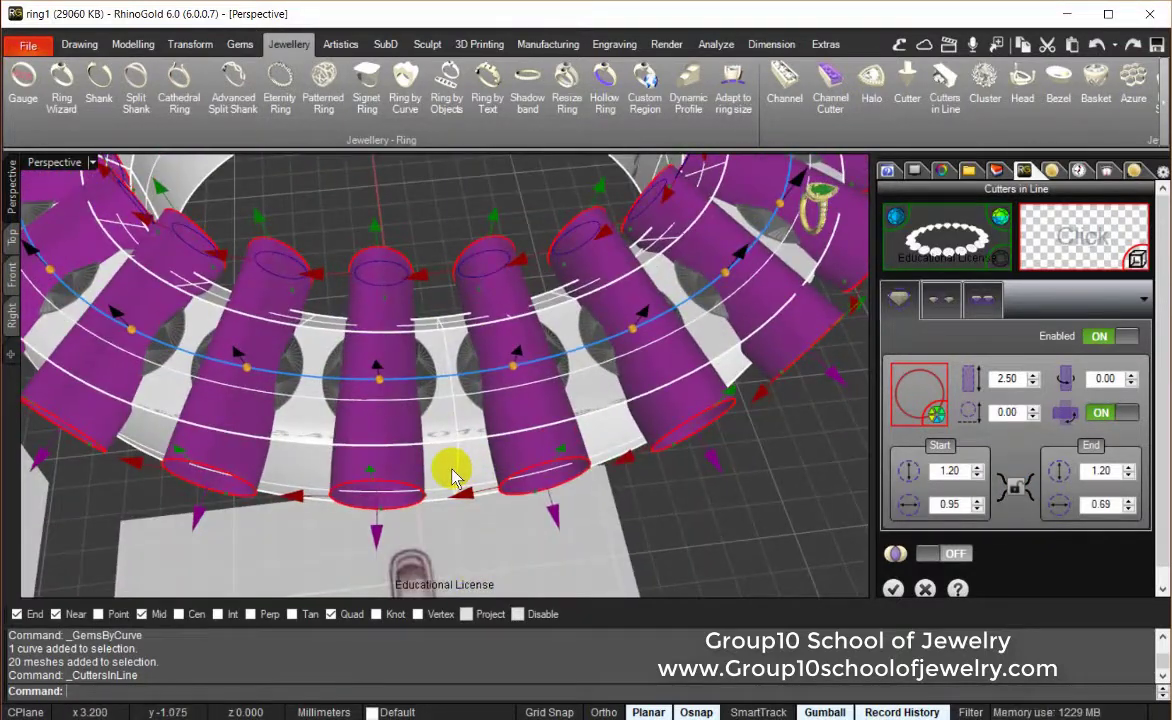
{"action": "scroll", "coordinate": [465, 462], "scroll_direction": "down", "scroll_amount": 4}
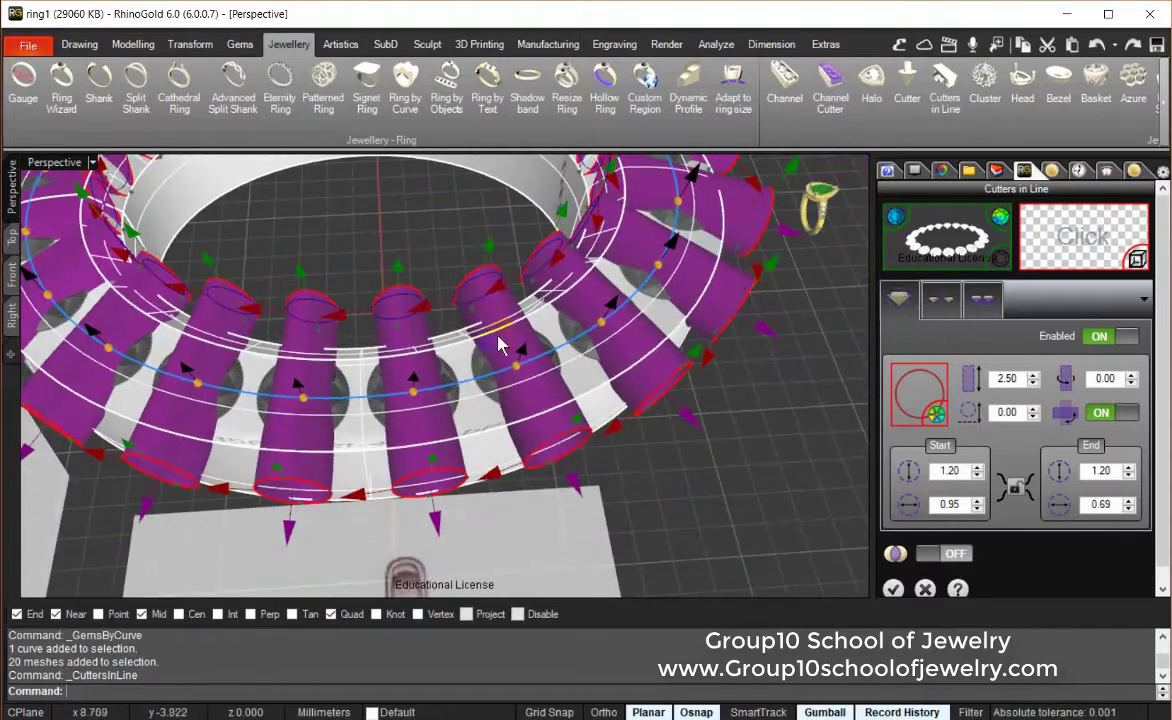
{"action": "scroll", "coordinate": [407, 452], "scroll_direction": "up", "scroll_amount": 4}
{"action": "mouse_move", "coordinate": [712, 450]}
{"action": "right_mouse_down"}
{"action": "mouse_move", "coordinate": [407, 452]}
{"action": "mouse_move", "coordinate": [600, 300]}
{"action": "right_mouse_up"}
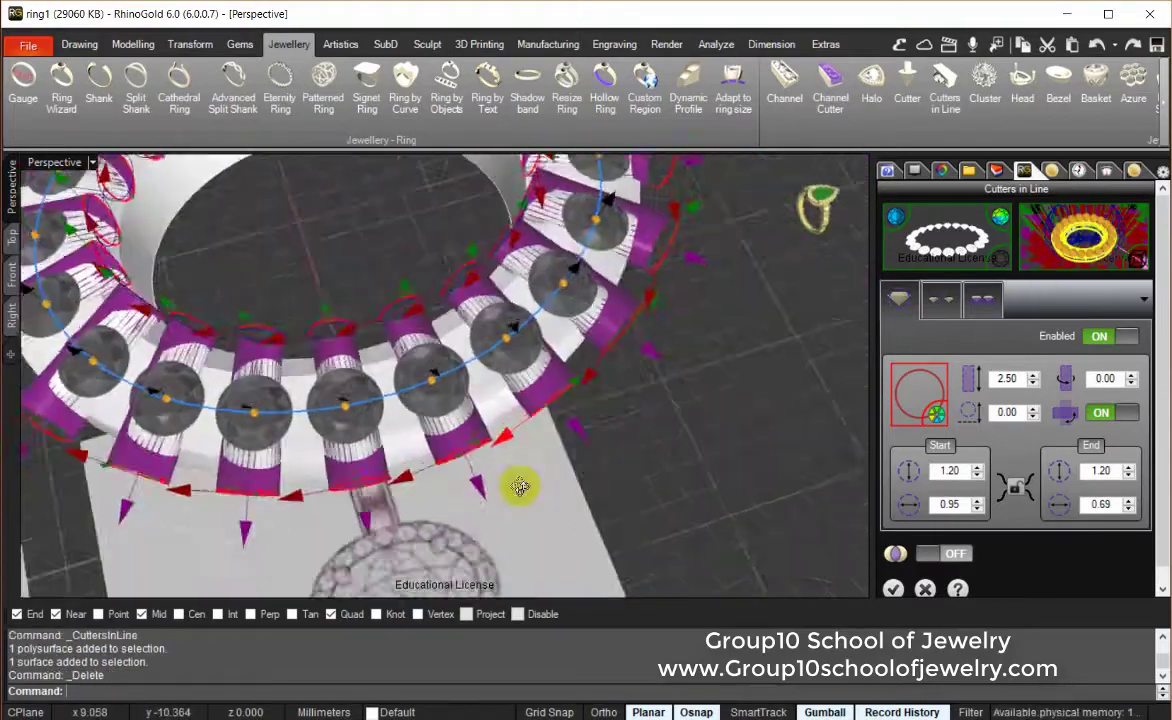
Step: Switch the in-line cutters to a different profile and inspect them around the ring
{"action": "left_click", "coordinate": [1112, 336]}
{"action": "right_click_drag", "start_coordinate": [440, 450], "coordinate": [541, 466]}
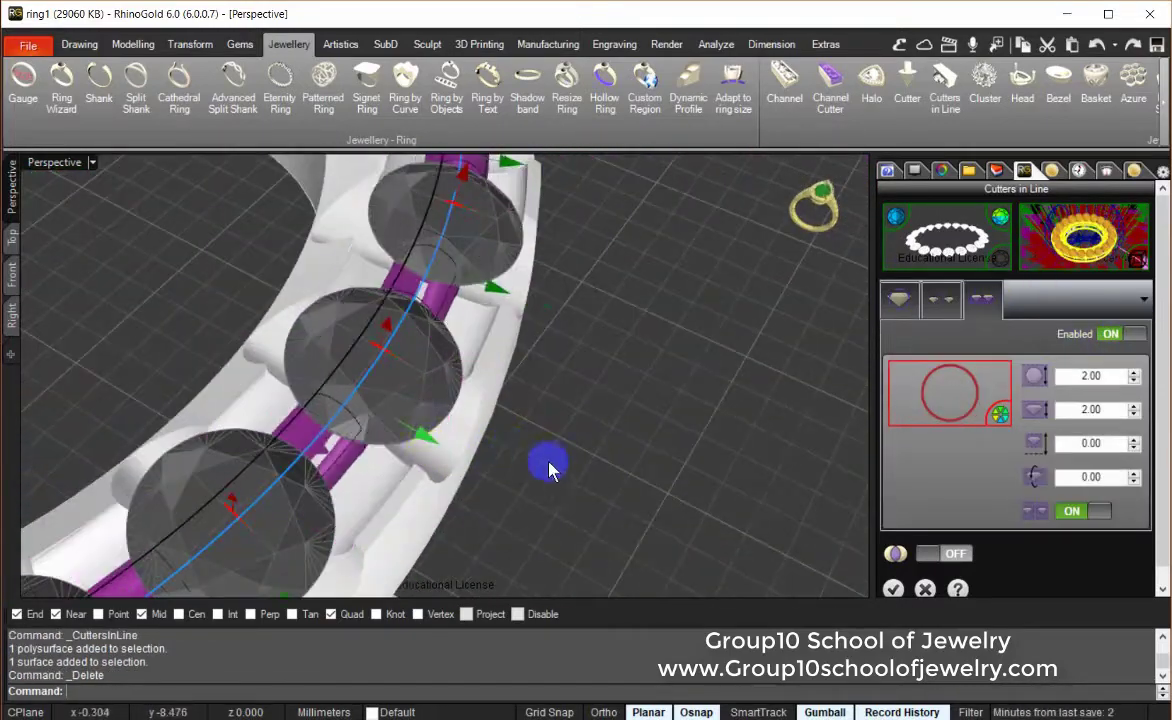
{"action": "right_click_drag", "start_coordinate": [633, 421], "coordinate": [500, 425]}
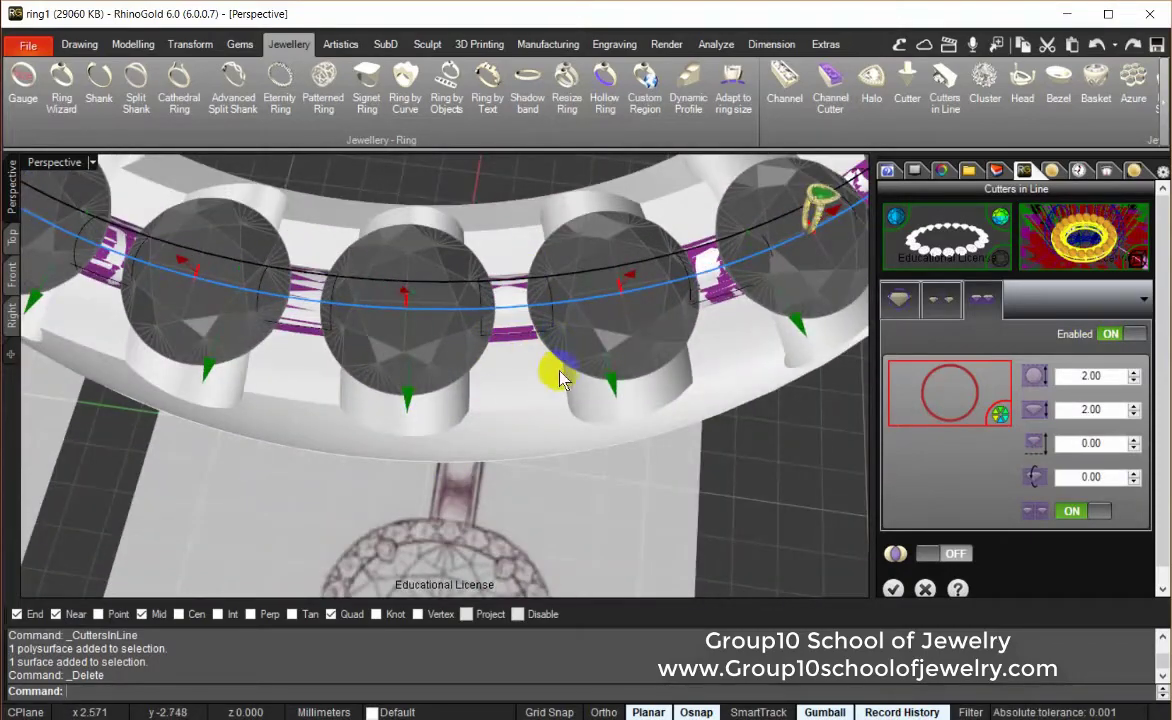
{"action": "mouse_move", "coordinate": [528, 385]}
{"action": "right_mouse_down"}
{"action": "mouse_move", "coordinate": [725, 374]}
{"action": "mouse_move", "coordinate": [693, 374]}
{"action": "mouse_move", "coordinate": [465, 278]}
{"action": "right_mouse_up"}
{"action": "scroll", "coordinate": [466, 280], "scroll_direction": "down", "scroll_amount": 5}
{"action": "right_click_drag", "start_coordinate": [466, 380], "coordinate": [591, 380]}
Step: Delete the leftover gem curve and sink the stones 0.3 deeper into the band
{"action": "middle_click", "coordinate": [515, 340]}
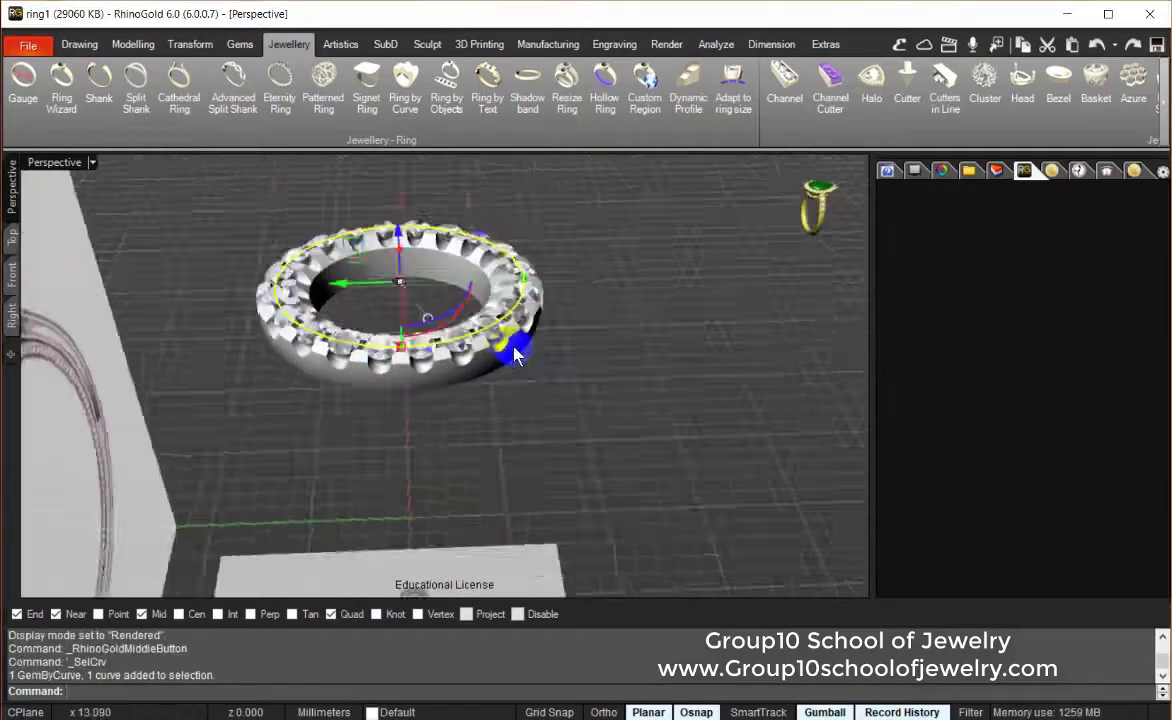
{"action": "key", "text": "Delete"}
{"action": "scroll", "coordinate": [432, 357], "scroll_direction": "up", "scroll_amount": 4}
{"action": "left_click", "coordinate": [342, 324]}
{"action": "left_click", "coordinate": [314, 455]}
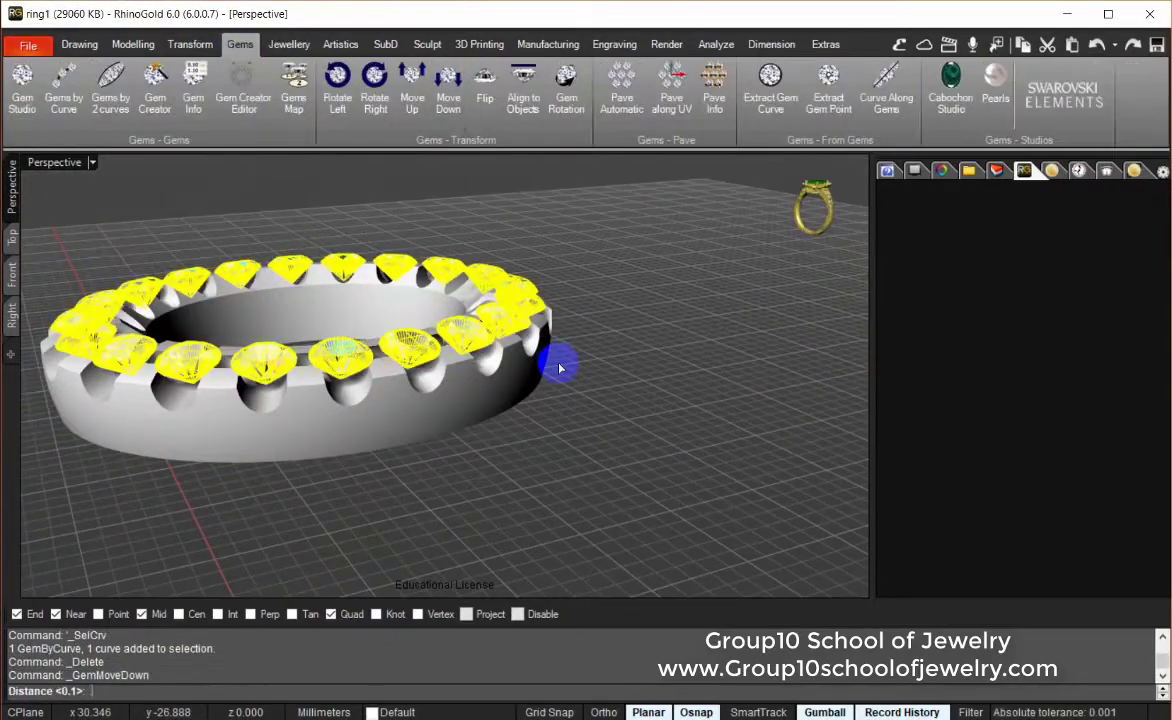
{"action": "type", "text": ".3"}
{"action": "key", "text": "Return"}
{"action": "right_click_drag", "start_coordinate": [536, 452], "coordinate": [62, 276]}
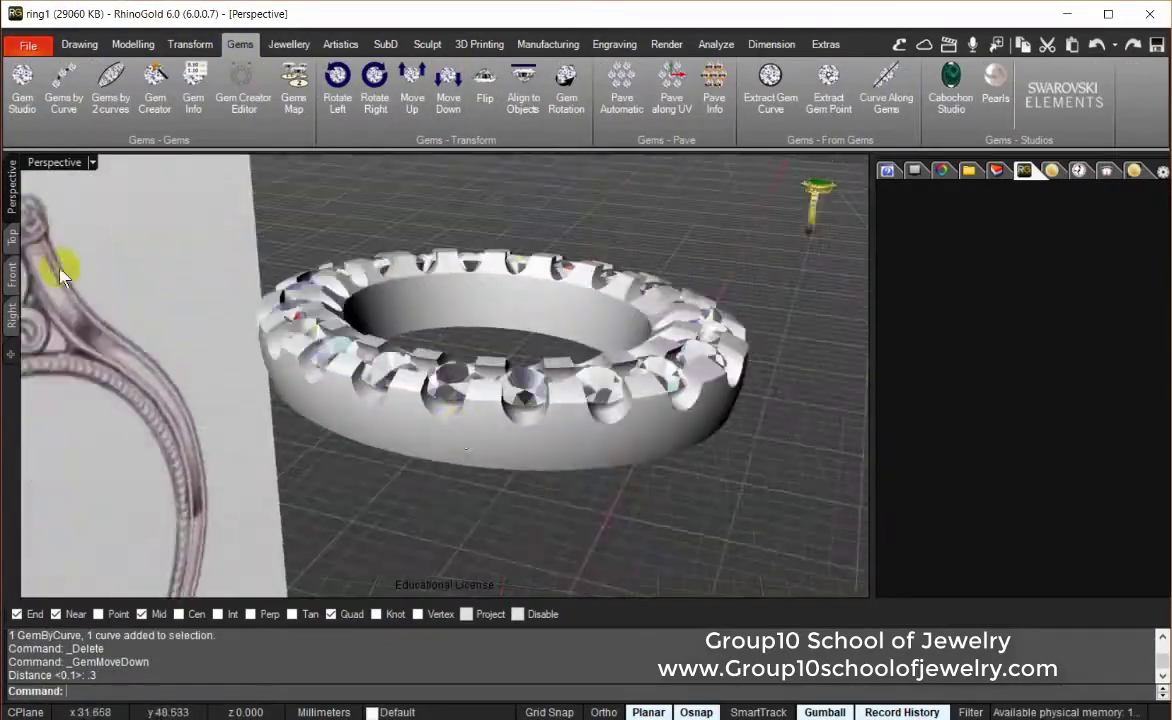
Step: In the side wireframe view, draw a small circle at the band's lower corner
{"action": "left_click", "coordinate": [12, 315]}
{"action": "key", "text": "ctrl+alt+w"}
{"action": "scroll", "coordinate": [432, 403], "scroll_direction": "up", "scroll_amount": 3}
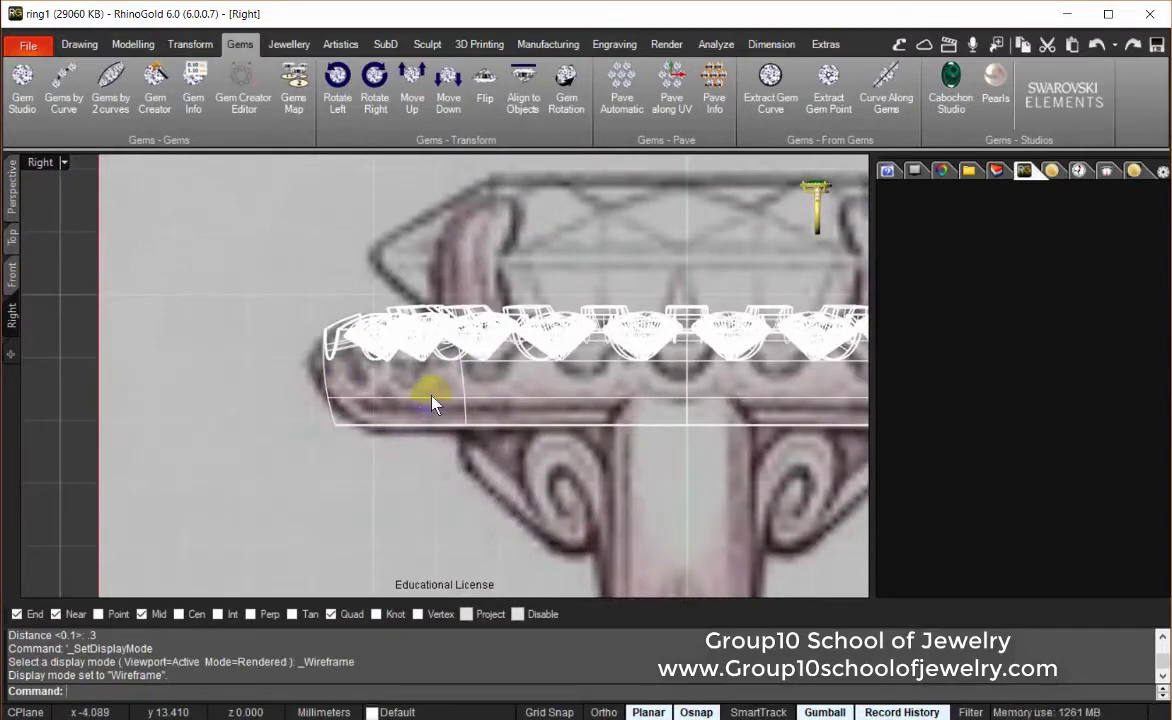
{"action": "scroll", "coordinate": [432, 403], "scroll_direction": "down", "scroll_amount": 3}
{"action": "left_click", "coordinate": [340, 340]}
{"action": "left_click", "coordinate": [79, 44]}
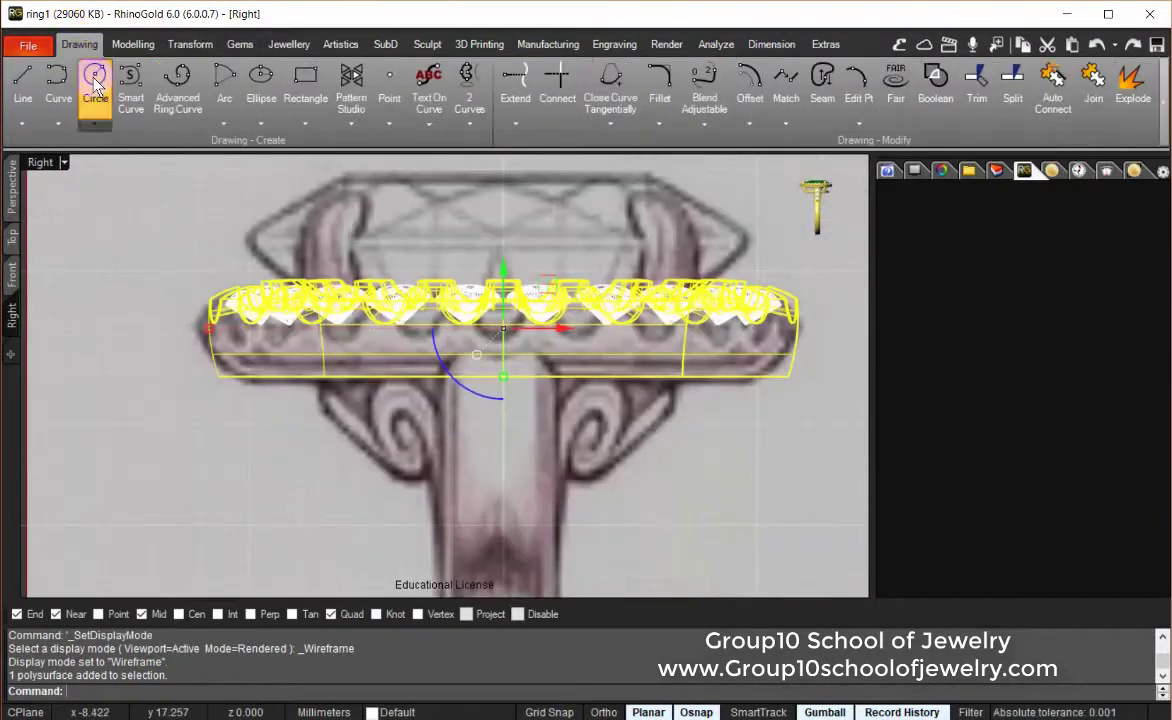
{"action": "left_click", "coordinate": [95, 80]}
{"action": "left_click", "coordinate": [239, 347]}
{"action": "key", "text": "Return"}
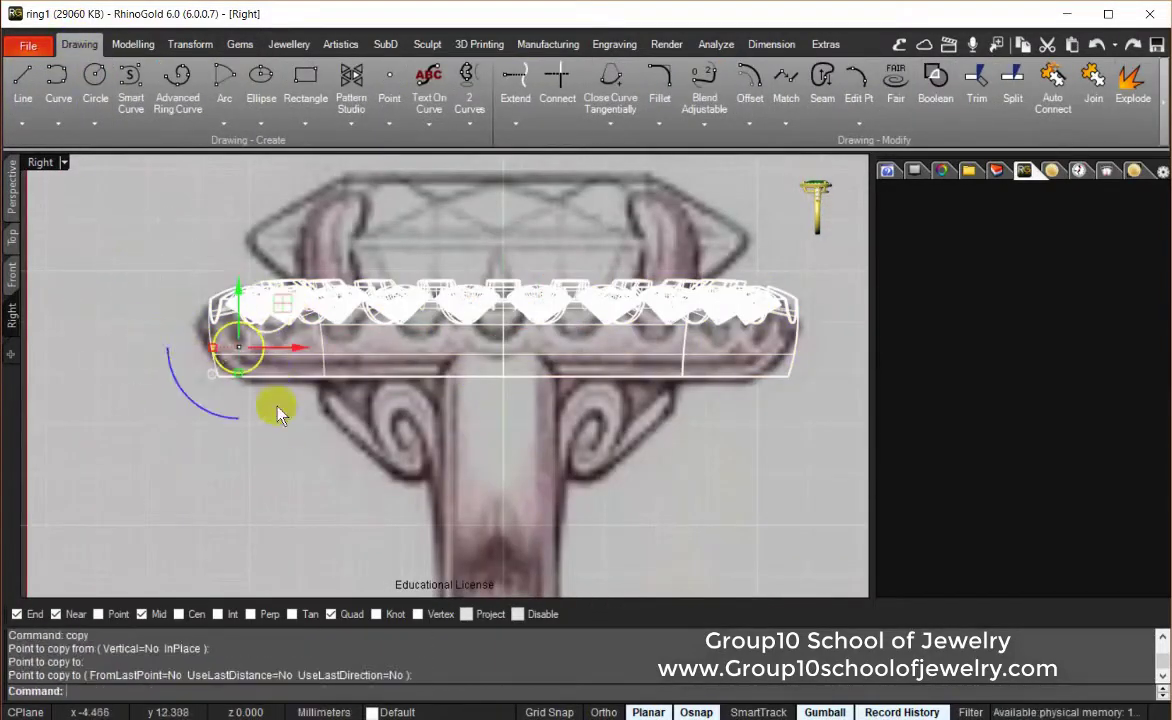
{"action": "scroll", "coordinate": [340, 352], "scroll_direction": "up", "scroll_amount": 2}
Step: Draw a profile line, then trim, fillet and join it with the circle into one profile
{"action": "left_click", "coordinate": [58, 80]}
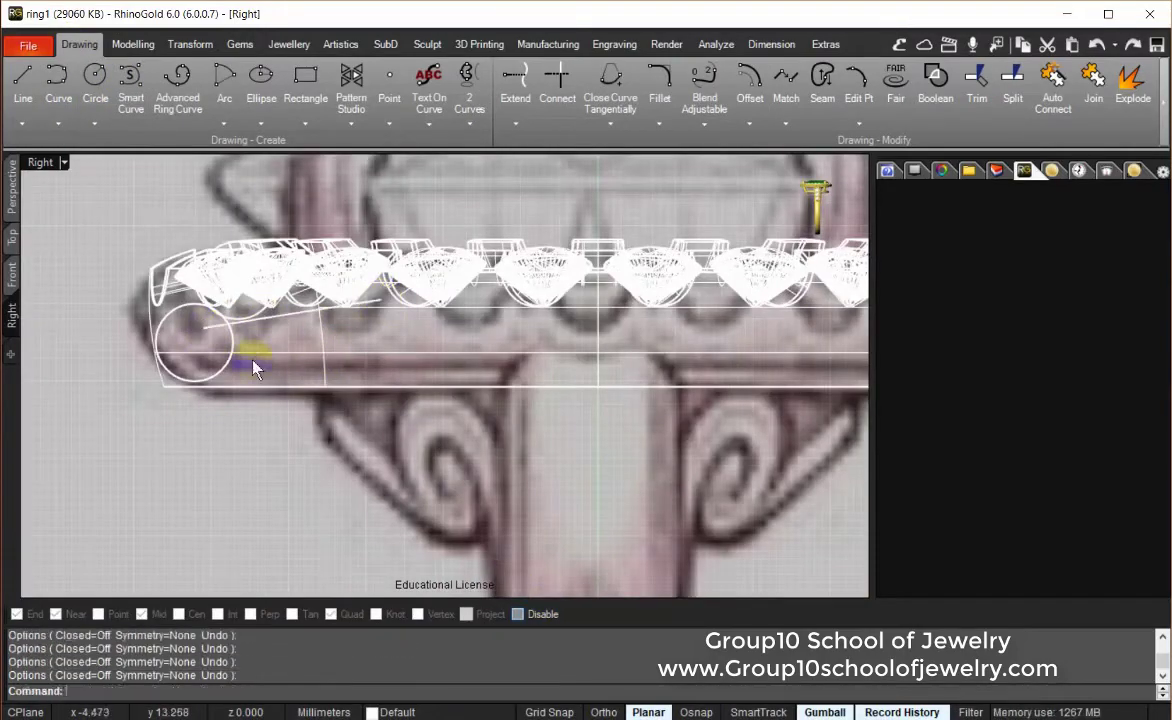
{"action": "left_click", "coordinate": [222, 340]}
{"action": "left_click", "coordinate": [222, 335], "text": "shift"}
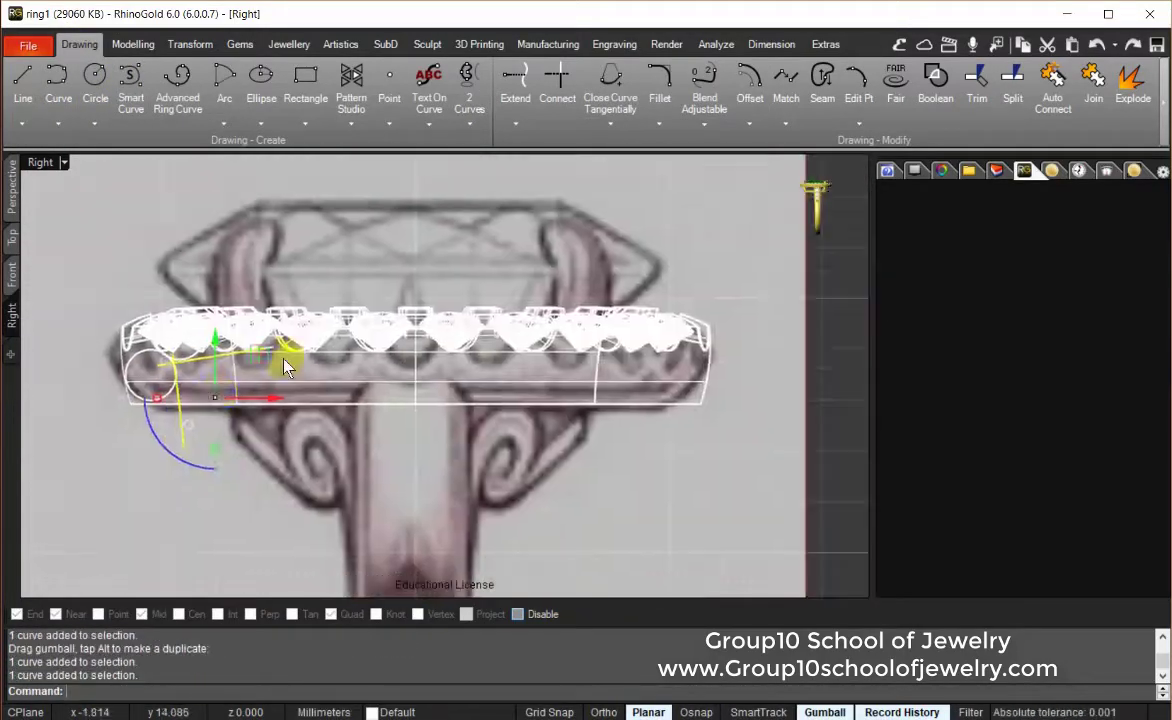
{"action": "key", "text": "ctrl+h"}
{"action": "left_click", "coordinate": [976, 80]}
{"action": "left_click", "coordinate": [249, 340]}
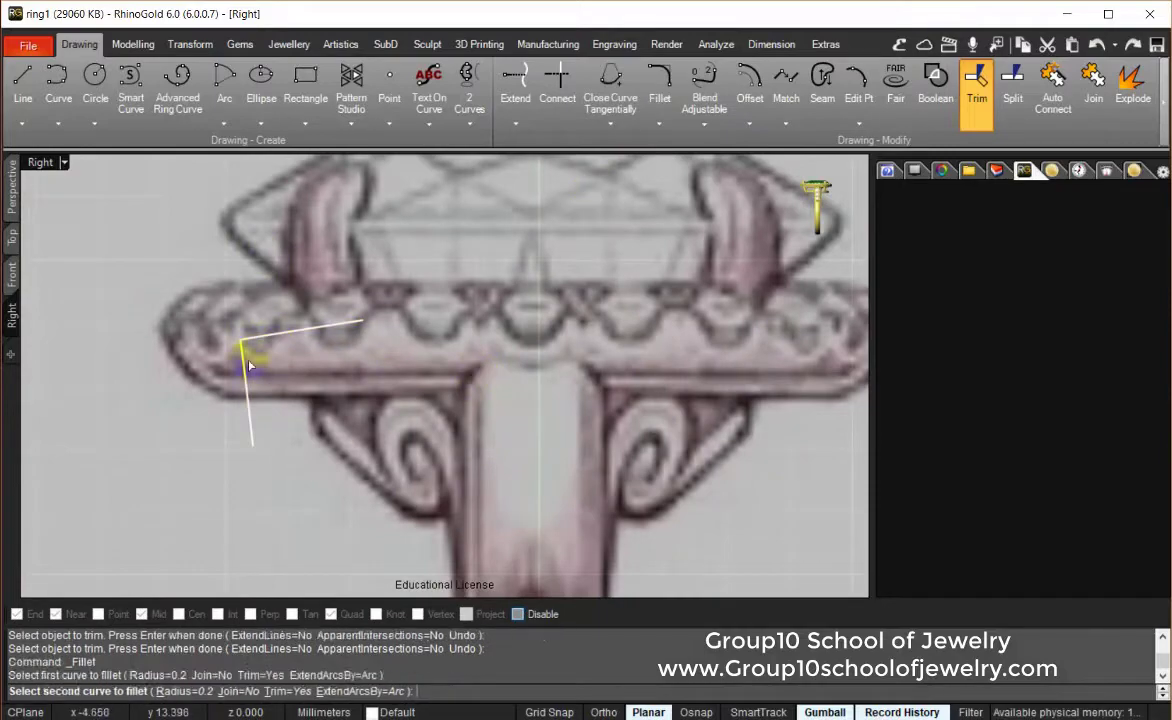
{"action": "key", "text": "ctrl+a"}
{"action": "key", "text": "ctrl+j"}
{"action": "key", "text": "ctrl+shift+h"}
Step: Rail-revolve the profile around the band using its duplicated edge as the rail
{"action": "left_click", "coordinate": [133, 44]}
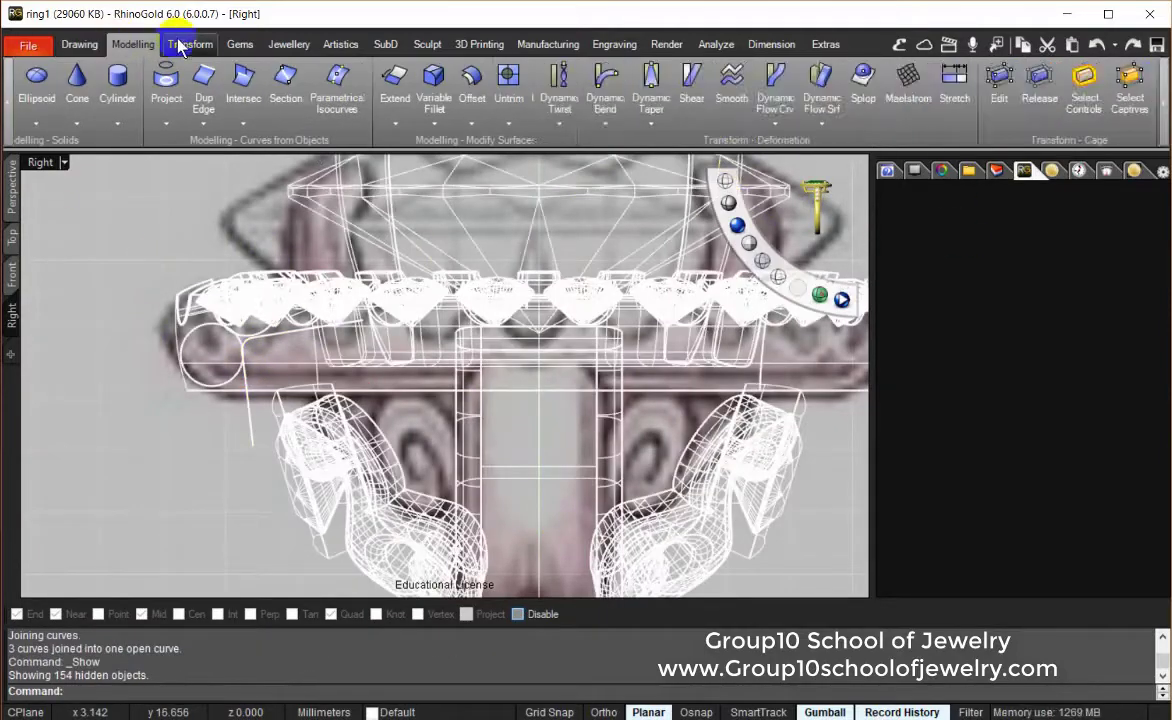
{"action": "left_click", "coordinate": [204, 90]}
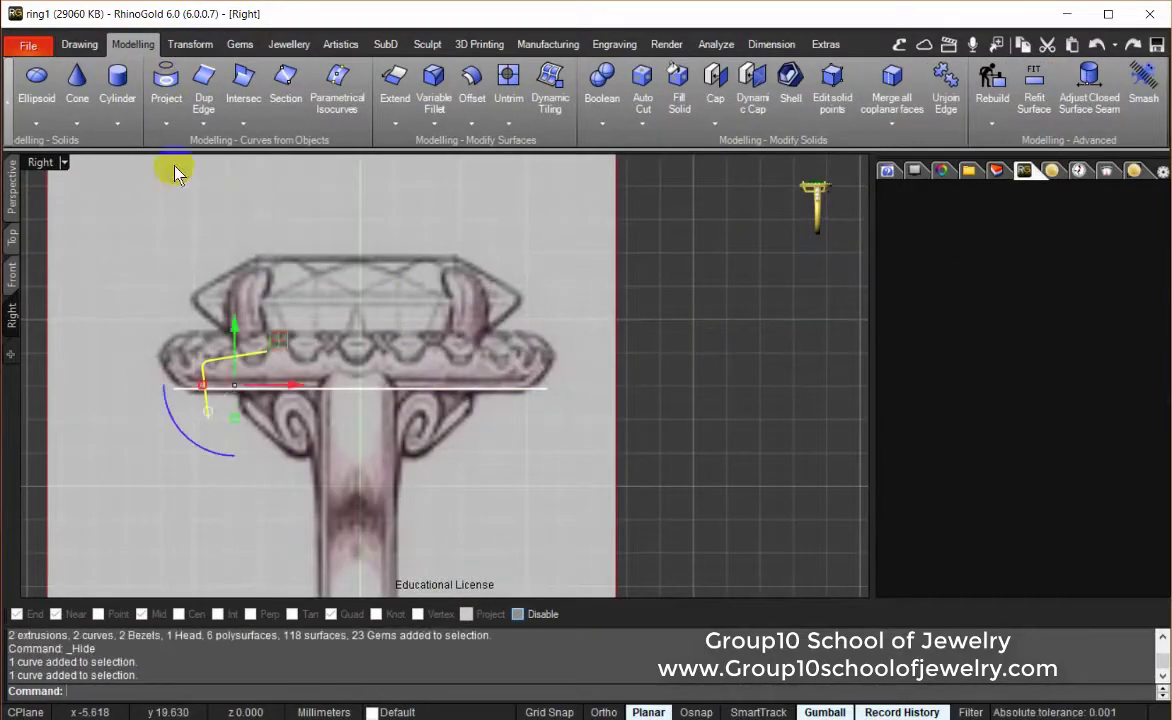
{"action": "right_click", "coordinate": [218, 90]}
{"action": "left_click", "coordinate": [205, 360]}
{"action": "left_click", "coordinate": [500, 388]}
{"action": "type", "text": "0"}
{"action": "key", "text": "Return"}
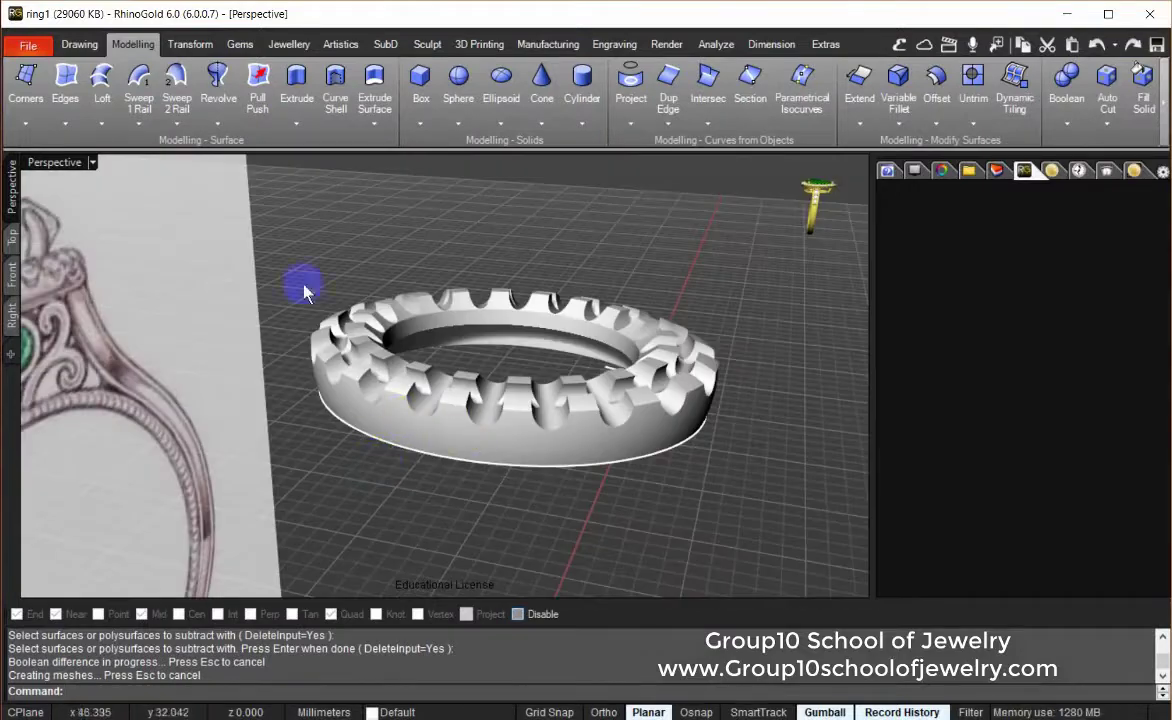
Step: Measure the ring band's wall thickness with Dynamic Thickness, about 1.31
{"action": "left_click", "coordinate": [301, 280]}
{"action": "left_click", "coordinate": [716, 44]}
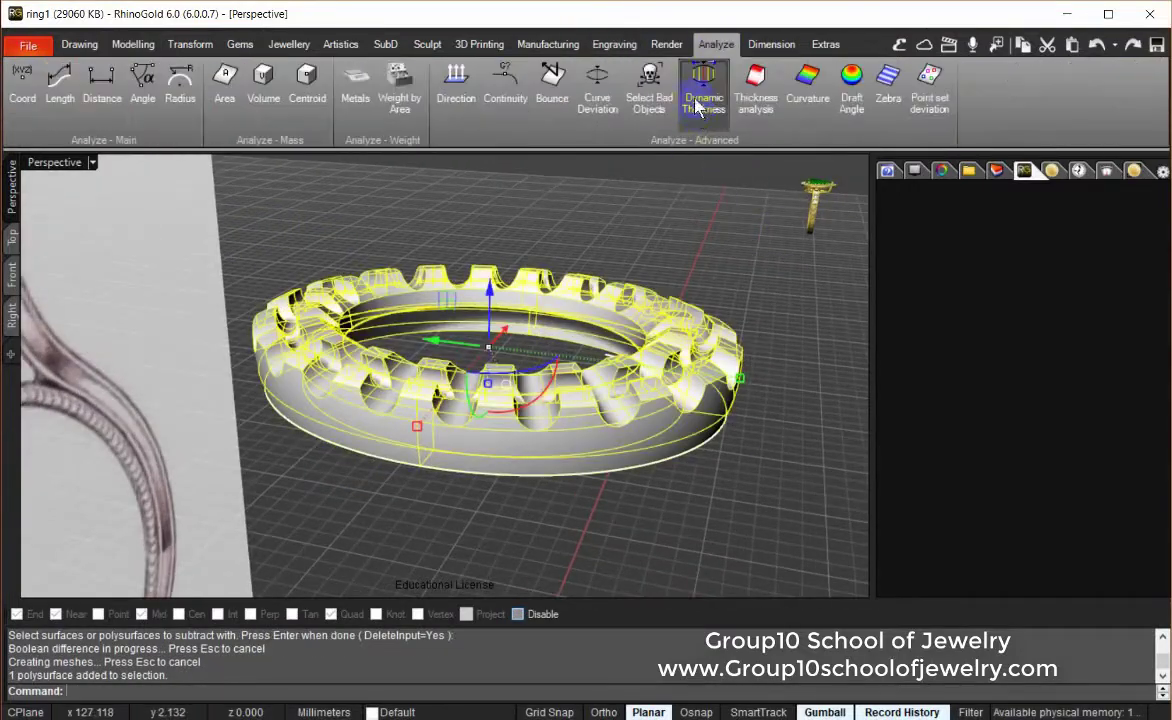
{"action": "left_click", "coordinate": [697, 104]}
{"action": "mouse_move", "coordinate": [598, 455]}
{"action": "right_mouse_down"}
{"action": "mouse_move", "coordinate": [515, 445]}
{"action": "mouse_move", "coordinate": [372, 260]}
{"action": "right_mouse_up"}
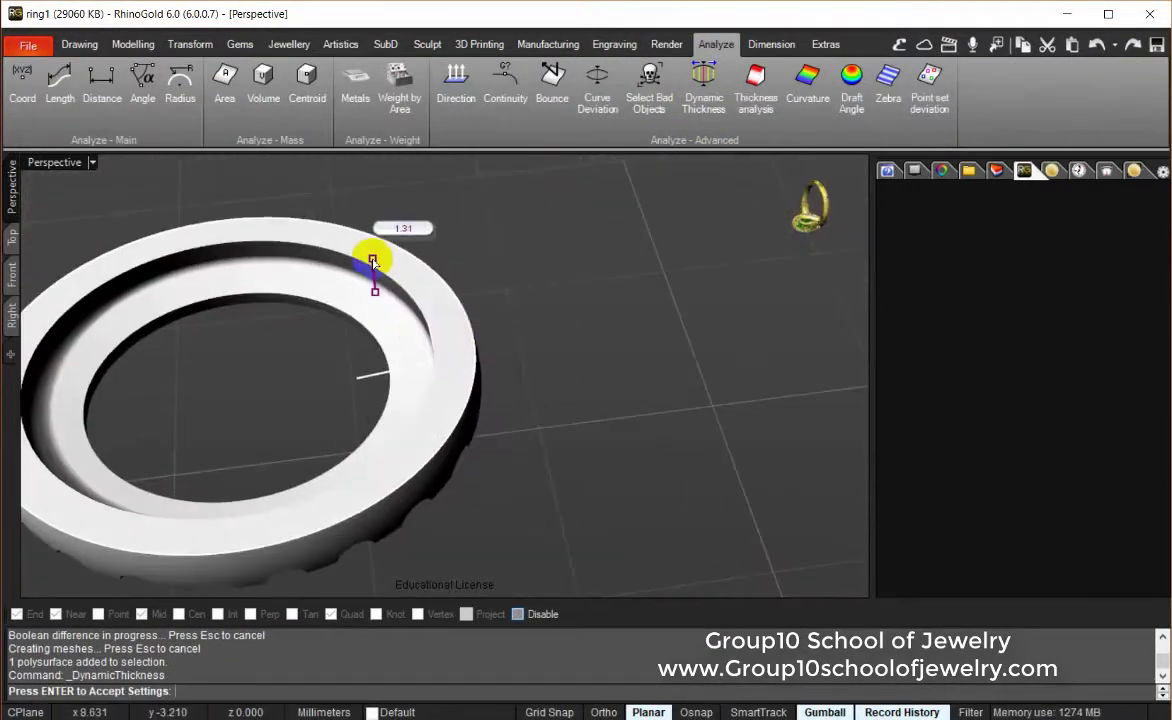
{"action": "right_click", "coordinate": [472, 299]}
Step: Show the hidden stones again, select all gems with SelGems, and ungroup them
{"action": "key", "text": "ctrl+alt+h"}
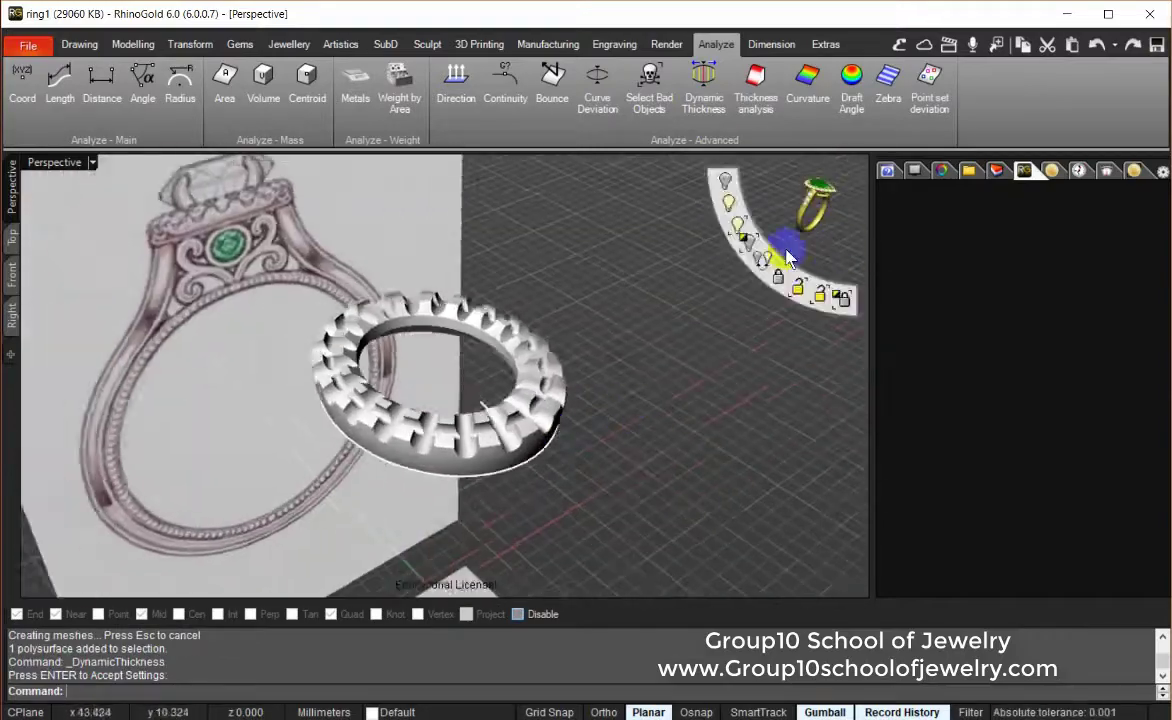
{"action": "middle_click", "coordinate": [628, 356]}
{"action": "left_click", "coordinate": [658, 343]}
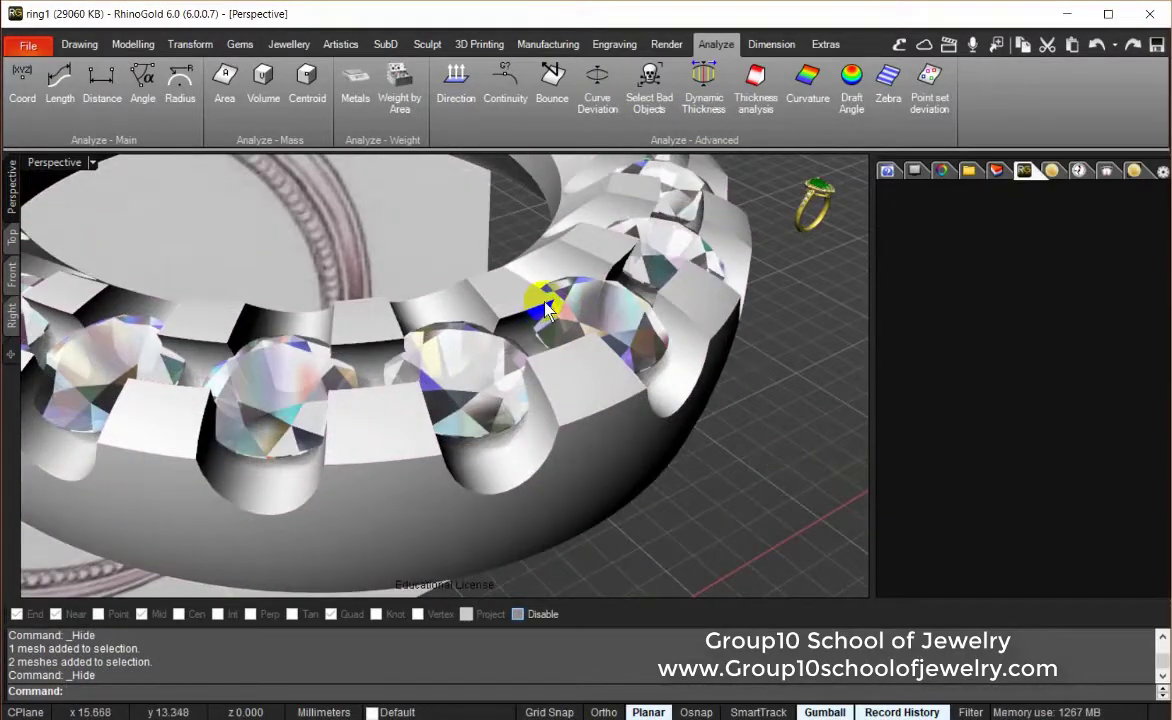
{"action": "left_click", "coordinate": [545, 310]}
{"action": "scroll", "coordinate": [672, 419], "scroll_direction": "down", "scroll_amount": 3}
{"action": "key", "text": "ctrl+shift+g"}
{"action": "left_click", "coordinate": [612, 425]}
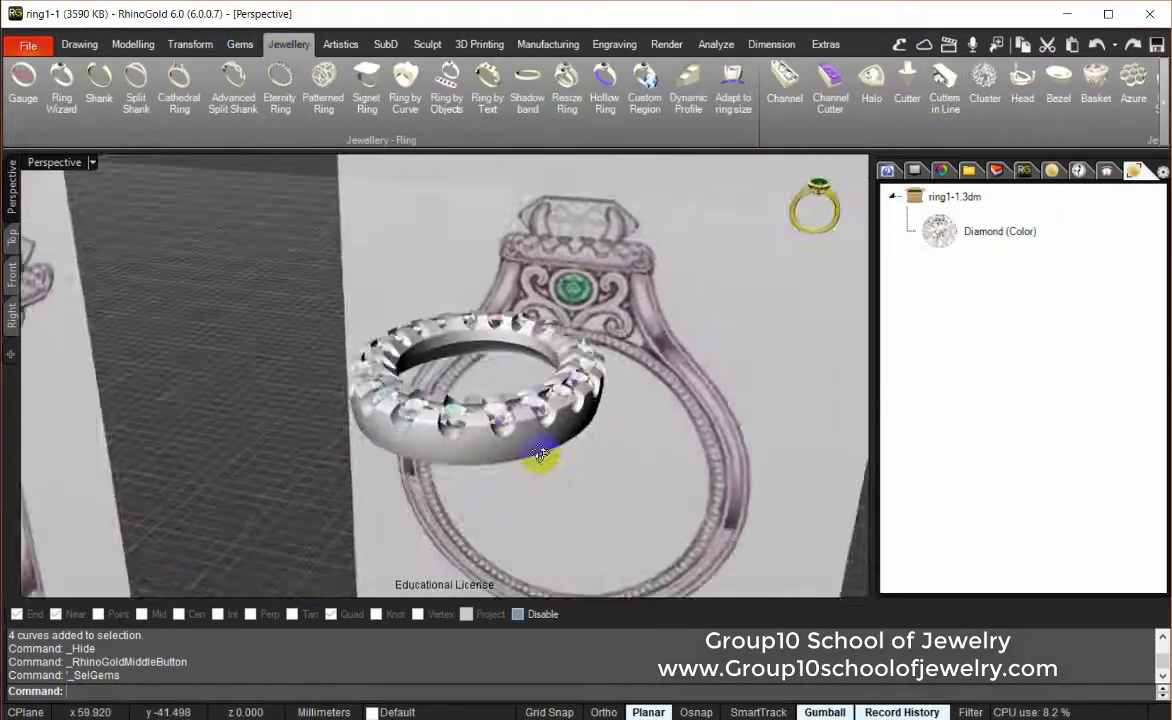
Step: Create cutters under the halo stones with Cutter Studio, then browse the Wax materials
{"action": "middle_click", "coordinate": [397, 315]}
{"action": "left_click", "coordinate": [406, 293]}
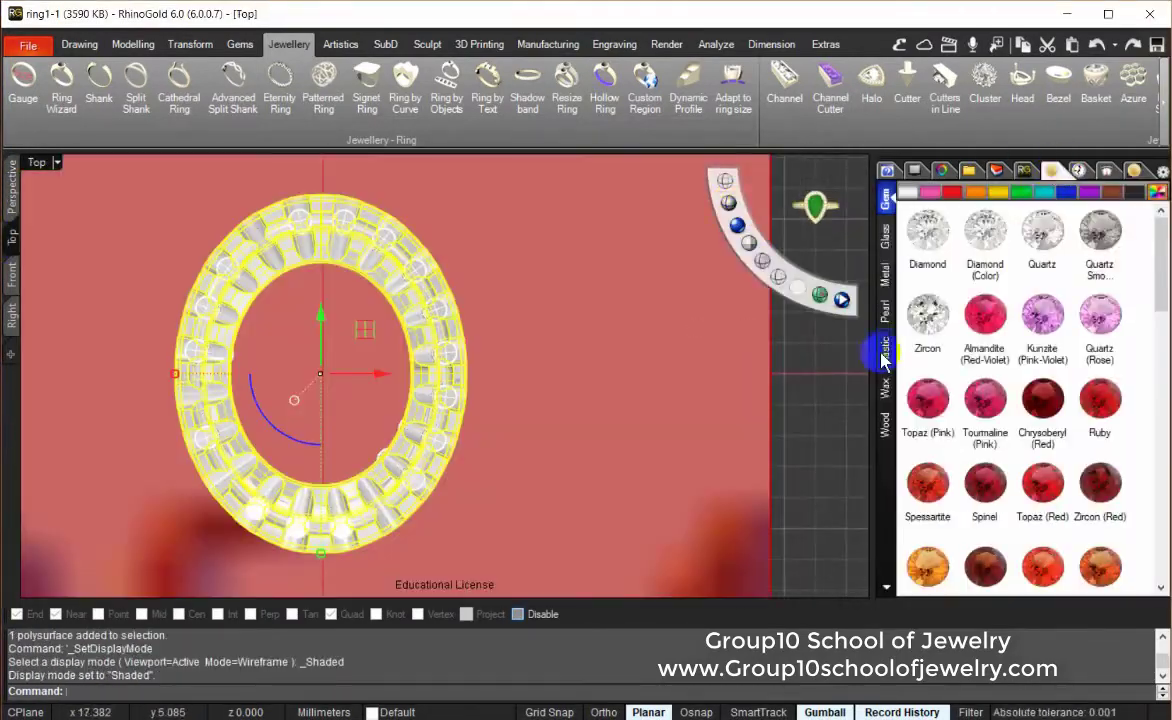
{"action": "left_click", "coordinate": [887, 394]}
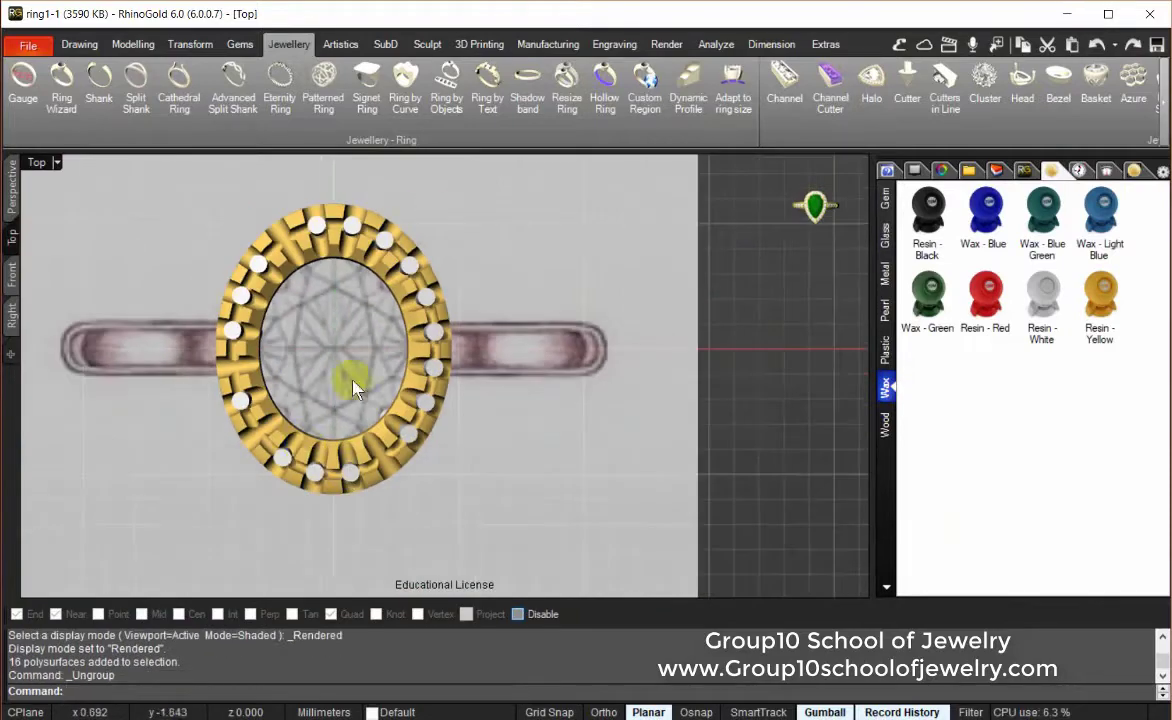
{"action": "left_click_drag", "start_coordinate": [480, 523], "coordinate": [480, 523]}
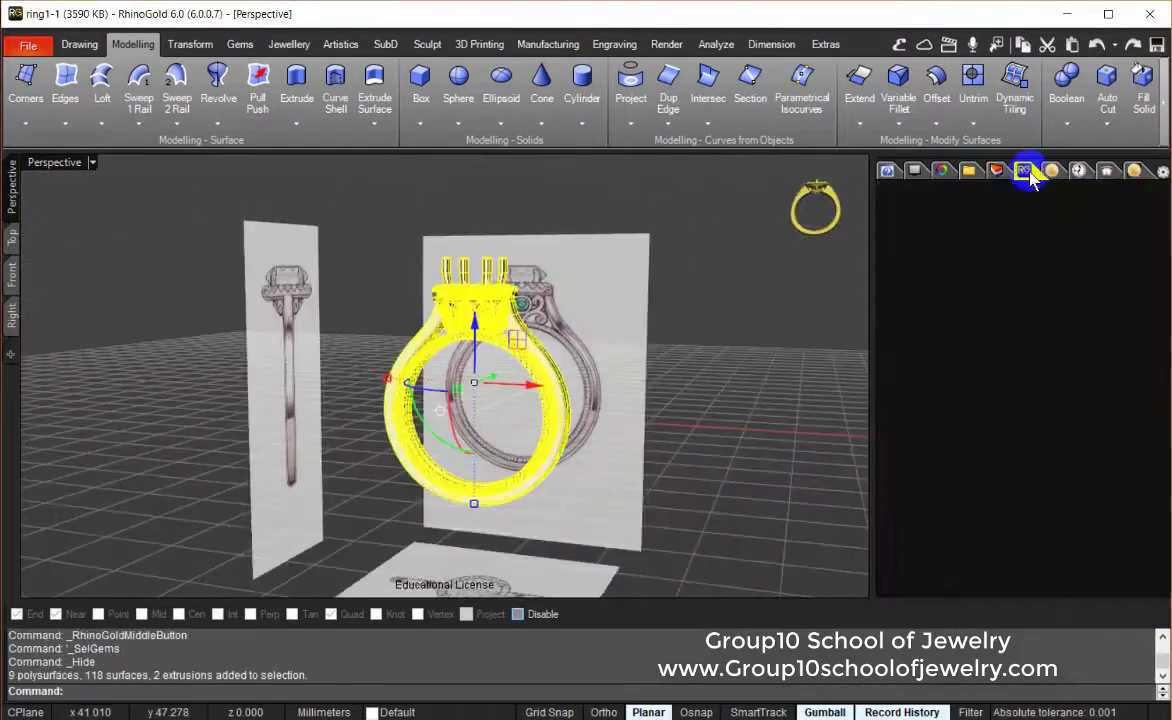
Step: Apply the rose-gold metal material to the ring and view the finished result
{"action": "left_click", "coordinate": [1030, 175]}
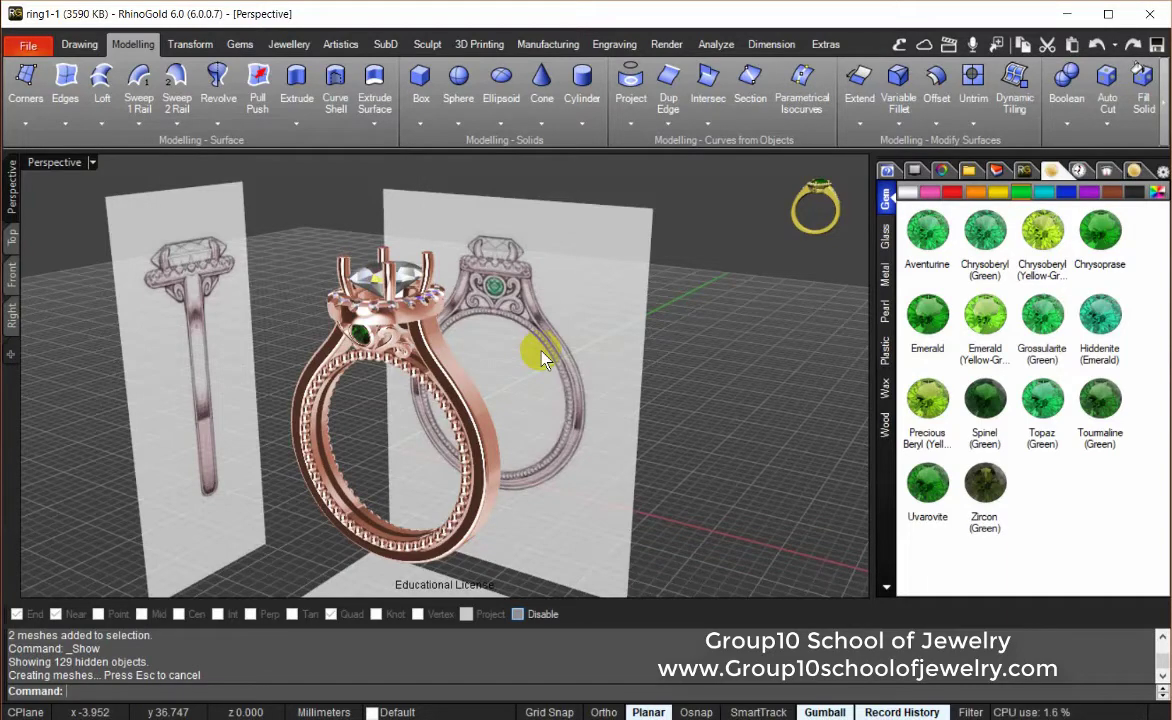
{"action": "right_click_drag", "start_coordinate": [362, 428], "coordinate": [420, 405]}
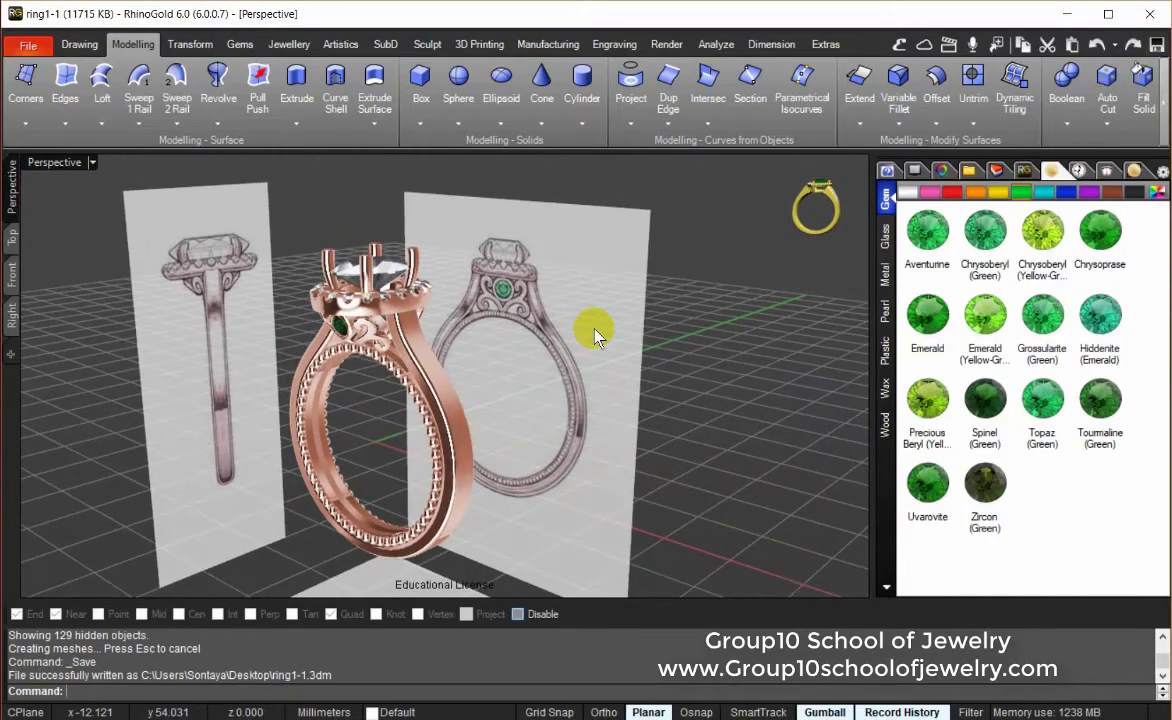